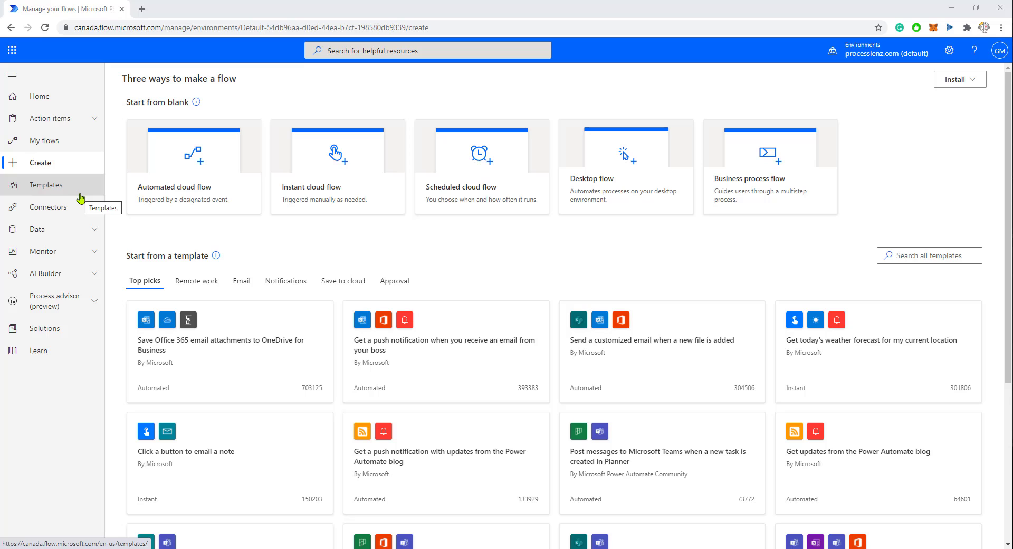
# - Browse the Templates and Connectors pages, then go to the My flows list
pyautogui.click(80, 191)
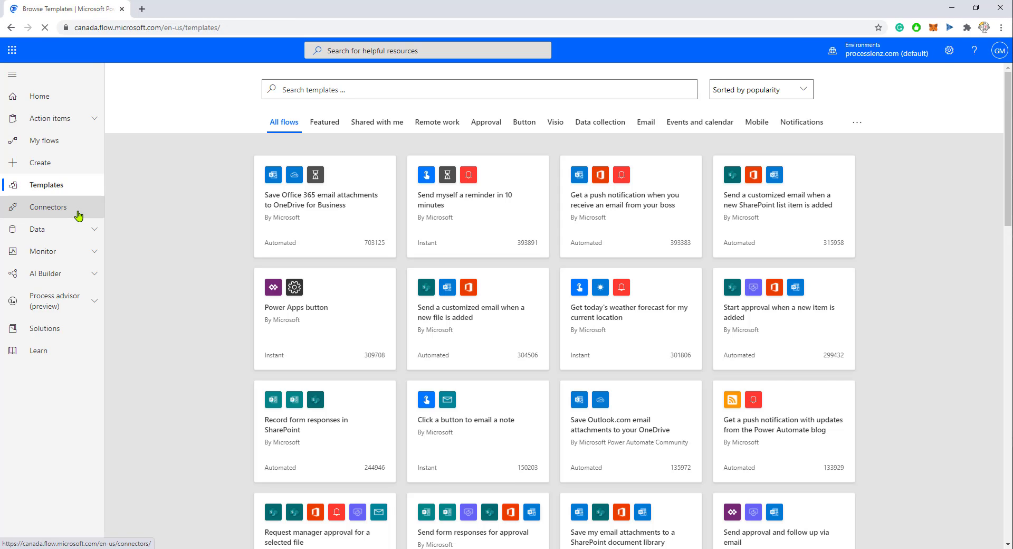
pyautogui.click(78, 212)
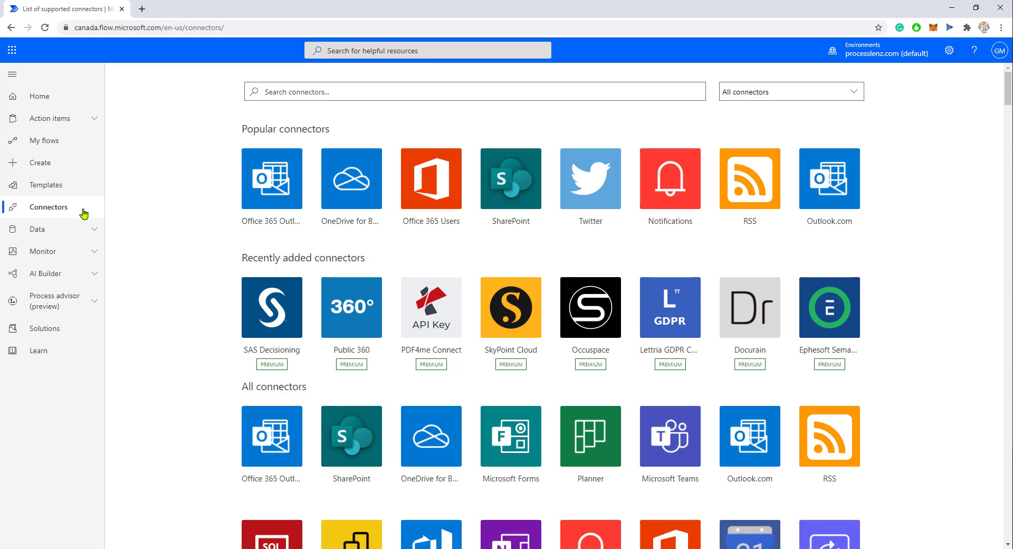
pyautogui.click(64, 145)
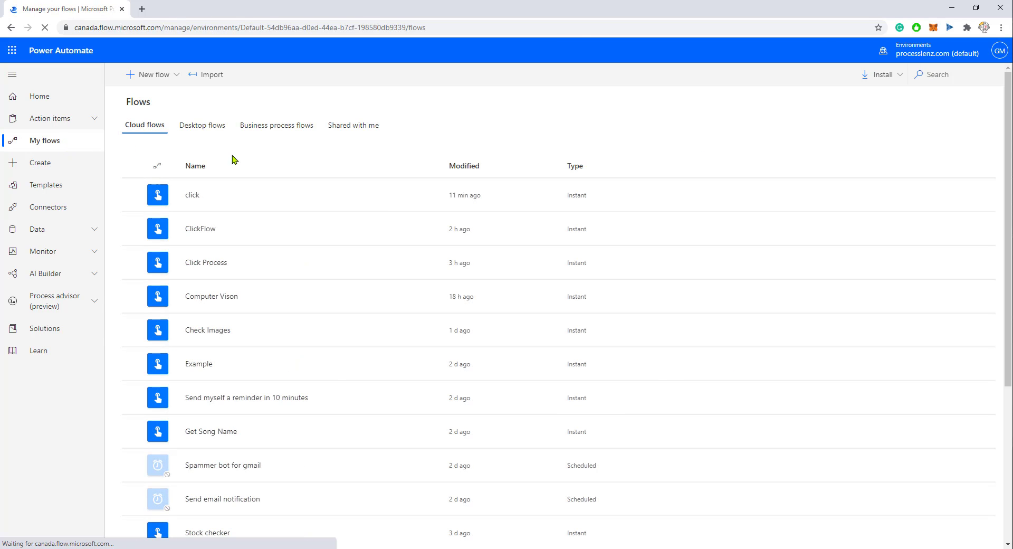
# - Open the click flow in the editor and rename the third variable step to Num 3
pyautogui.click(191, 195)
pyautogui.click(130, 74)
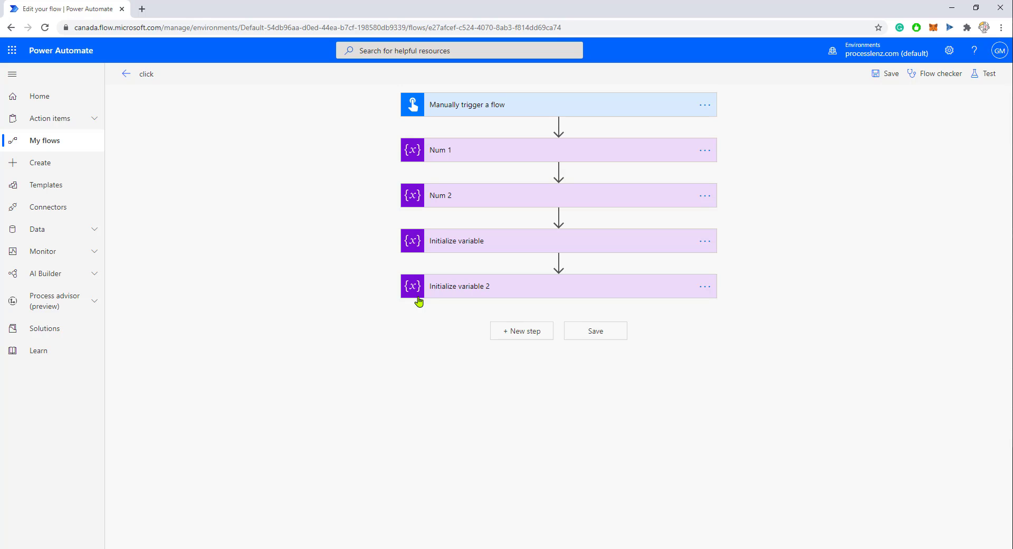
pyautogui.click(705, 241)
pyautogui.click(762, 259)
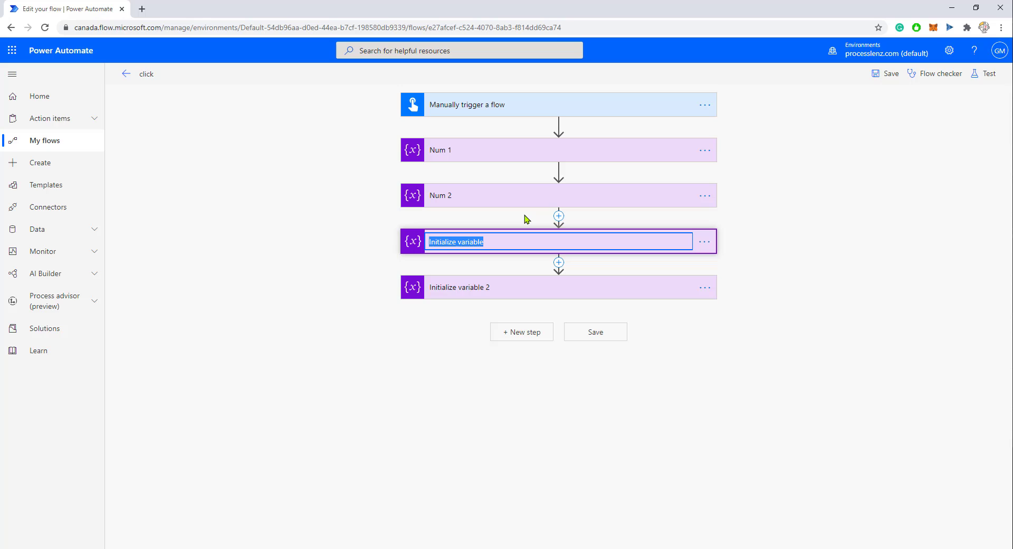
pyautogui.write('Num 3')
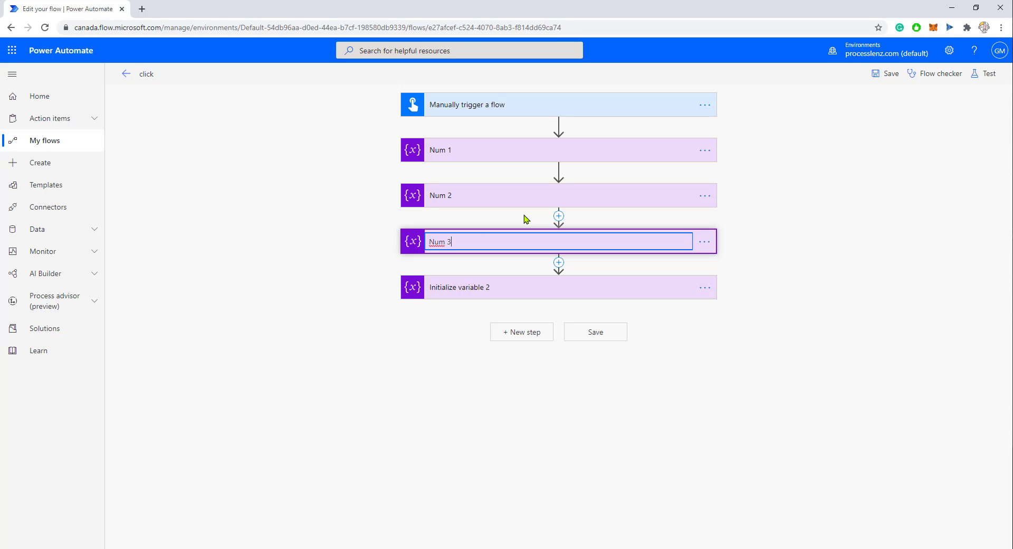
pyautogui.click(520, 291)
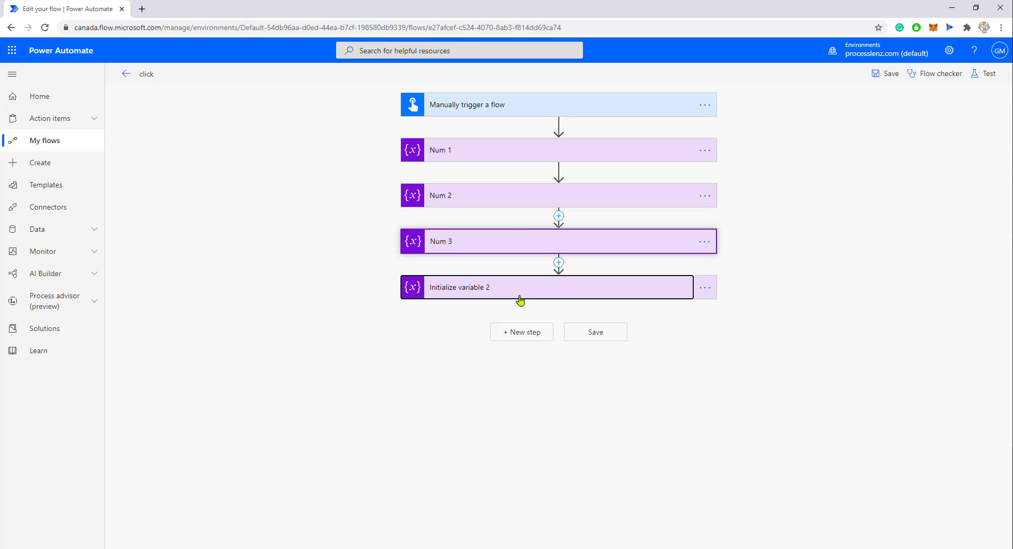
# - Rename the last variable step, which sets N4, to Num 4
pyautogui.click(704, 286)
pyautogui.click(744, 304)
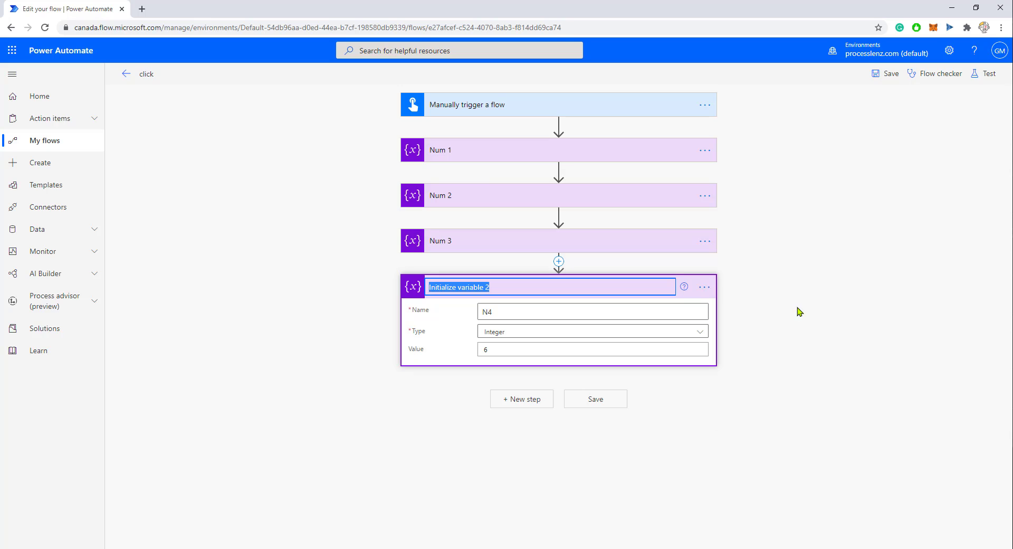
pyautogui.write('Num 4')
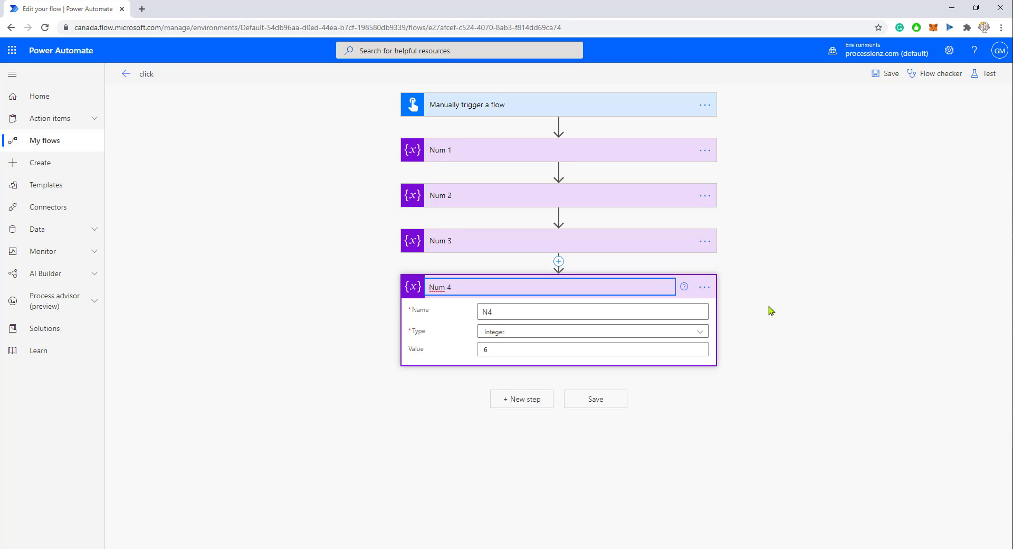
pyautogui.press('Return')
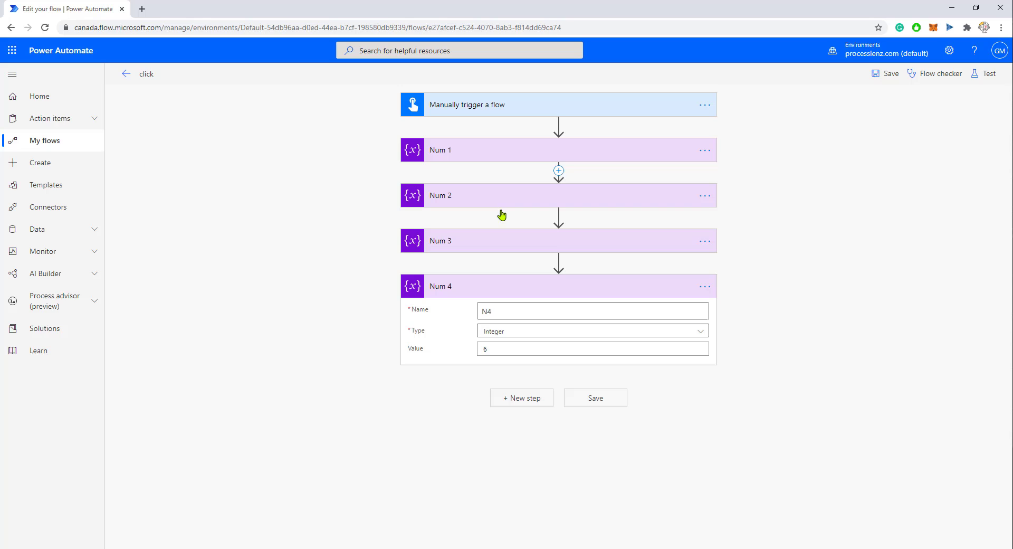
# - Insert a Control > Condition step after the Num 4 step
pyautogui.click(525, 399)
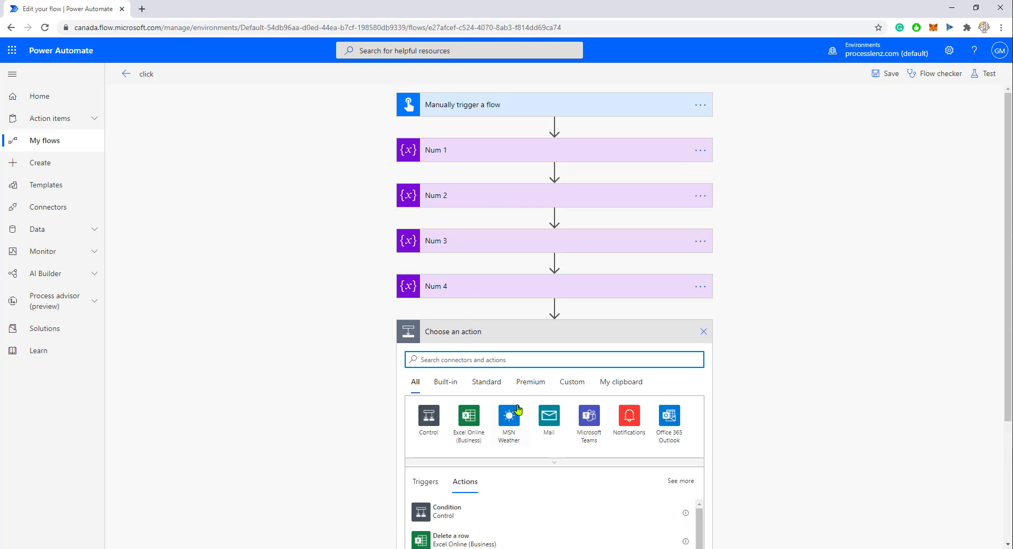
pyautogui.click(429, 420)
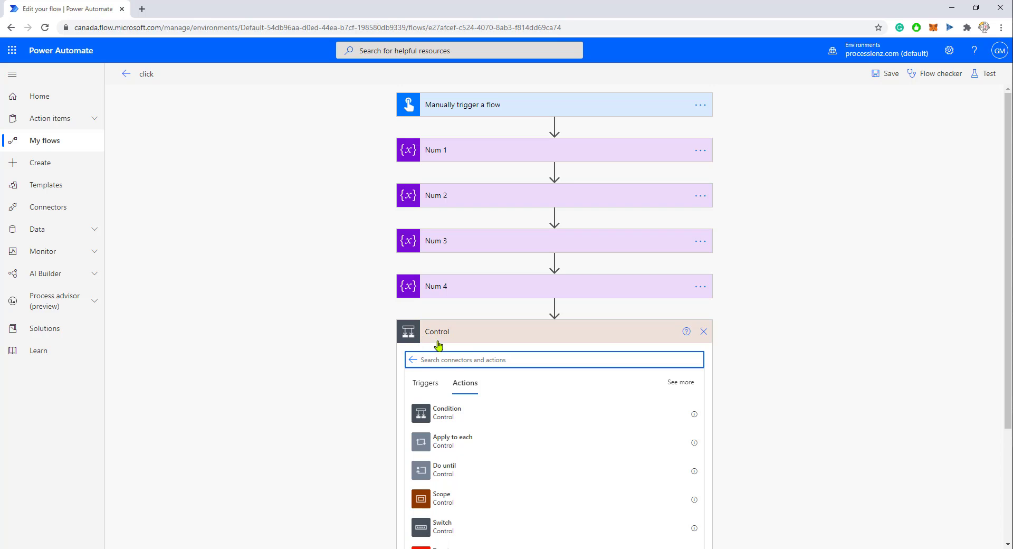
pyautogui.click(459, 416)
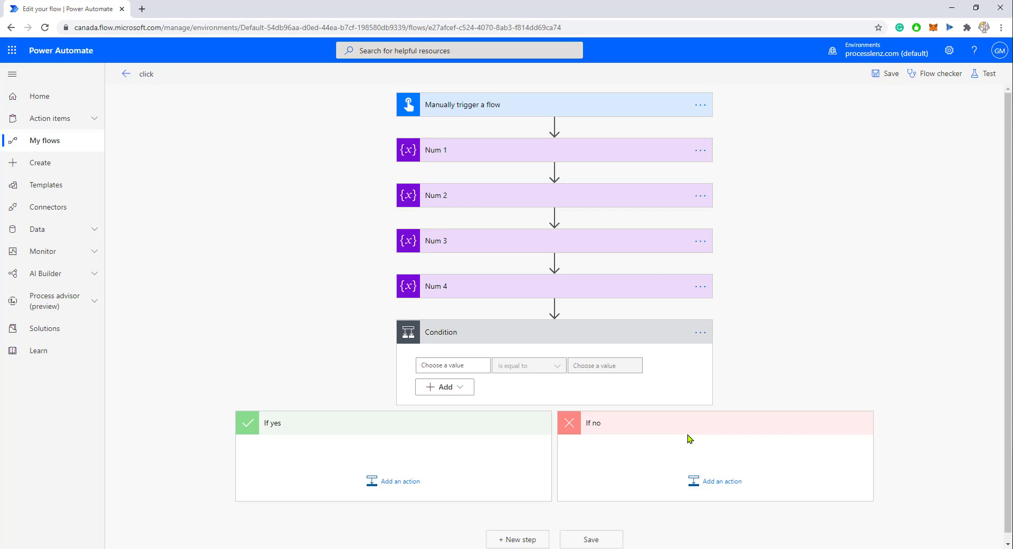
# - Build the condition 'N2 is equal to N4' using the dynamic content values
pyautogui.click(473, 366)
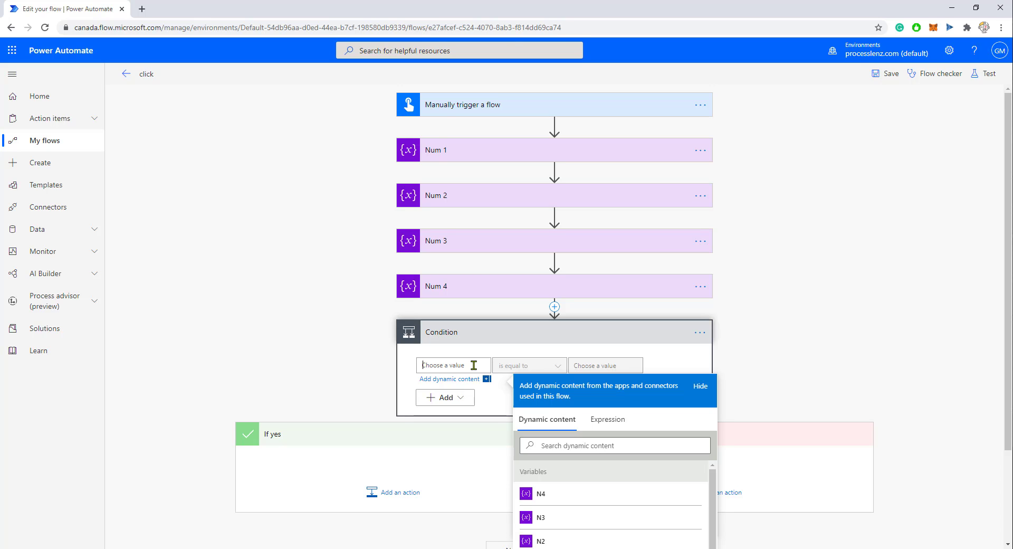
pyautogui.click(575, 541)
pyautogui.click(518, 366)
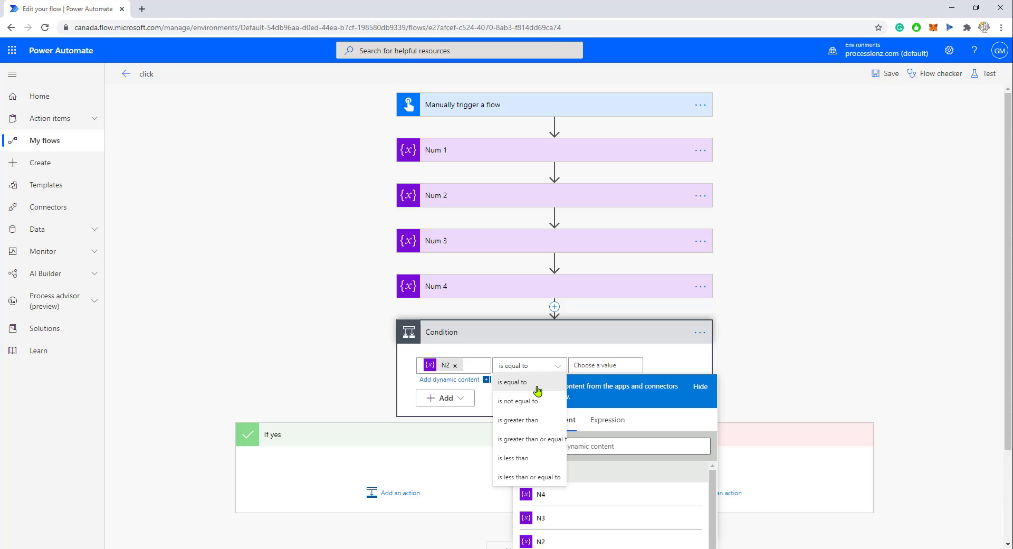
pyautogui.click(593, 384)
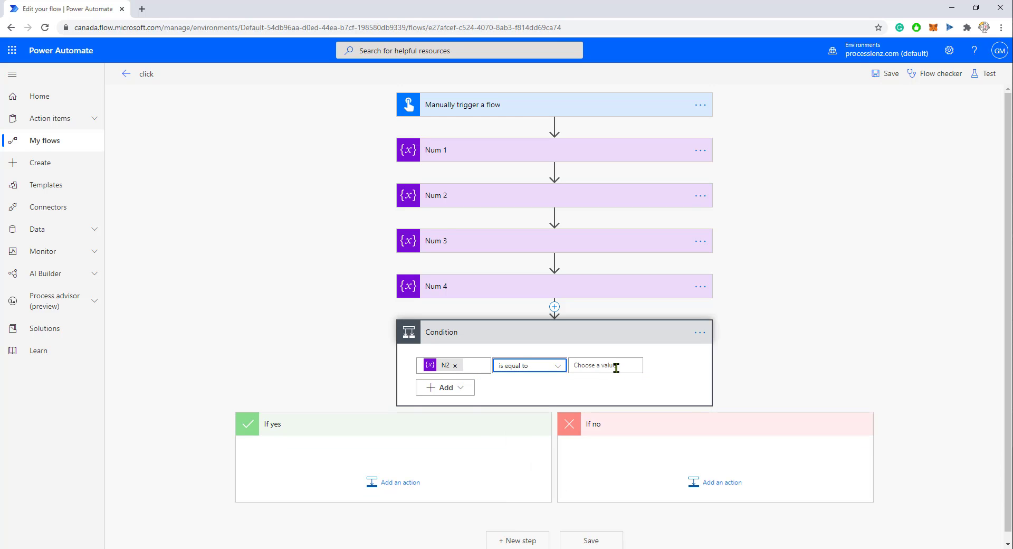
pyautogui.click(616, 368)
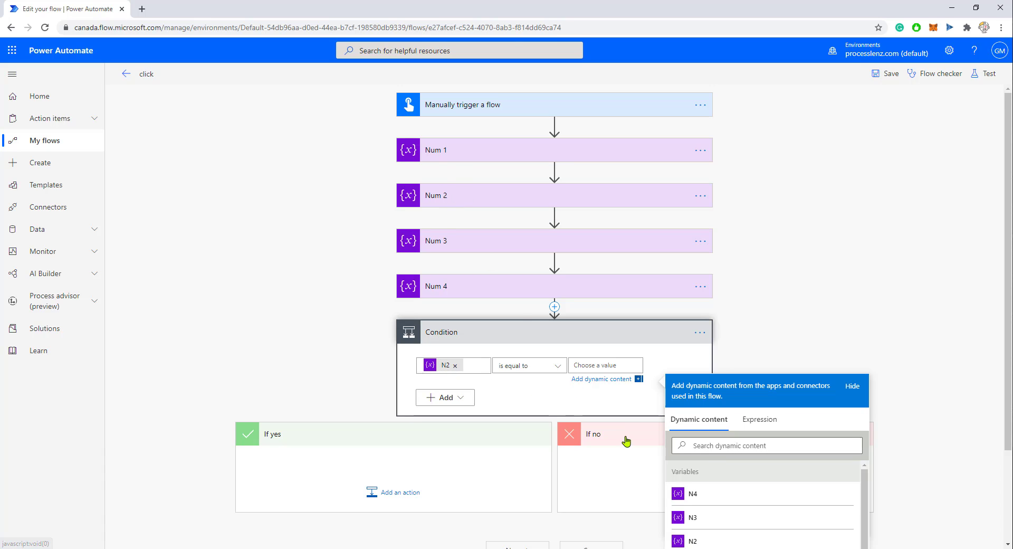
pyautogui.click(711, 505)
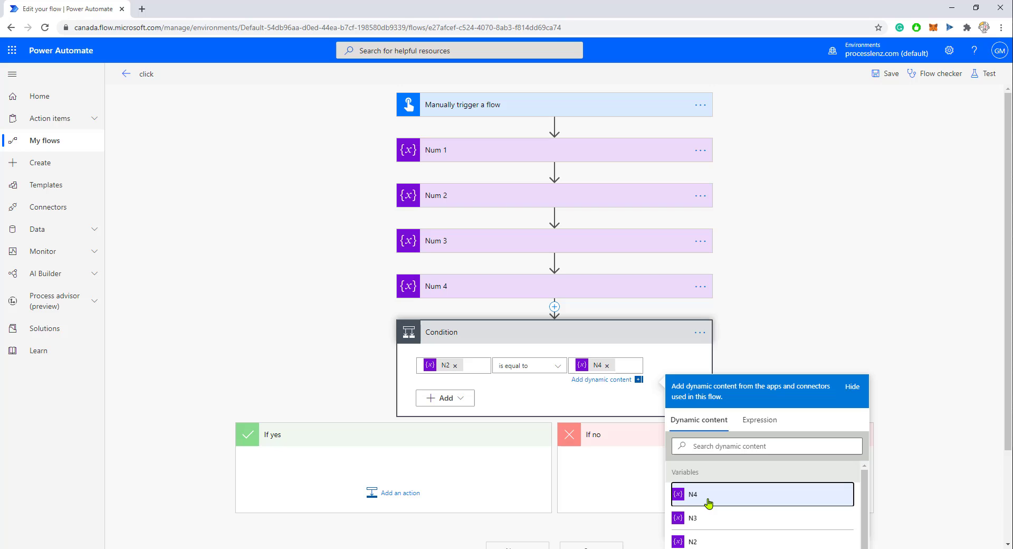
pyautogui.click(544, 396)
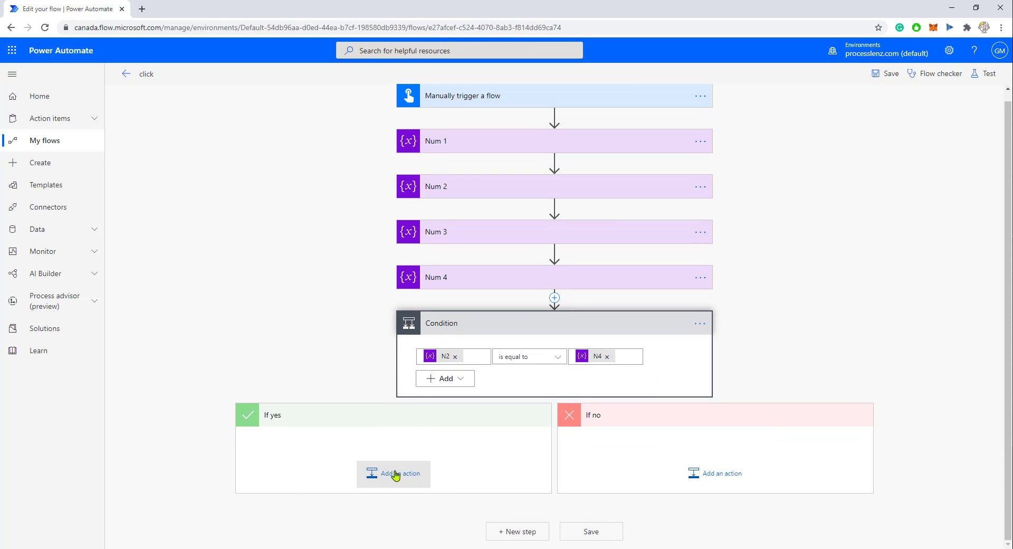
# - Add a Gmail Send email (V2) action to the If yes branch
pyautogui.click(396, 474)
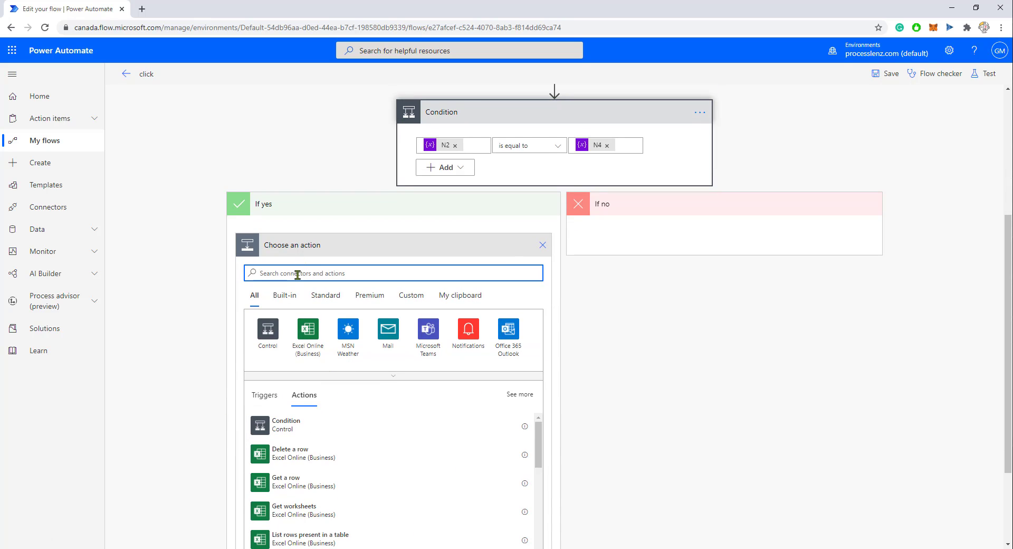
pyautogui.write('gmail')
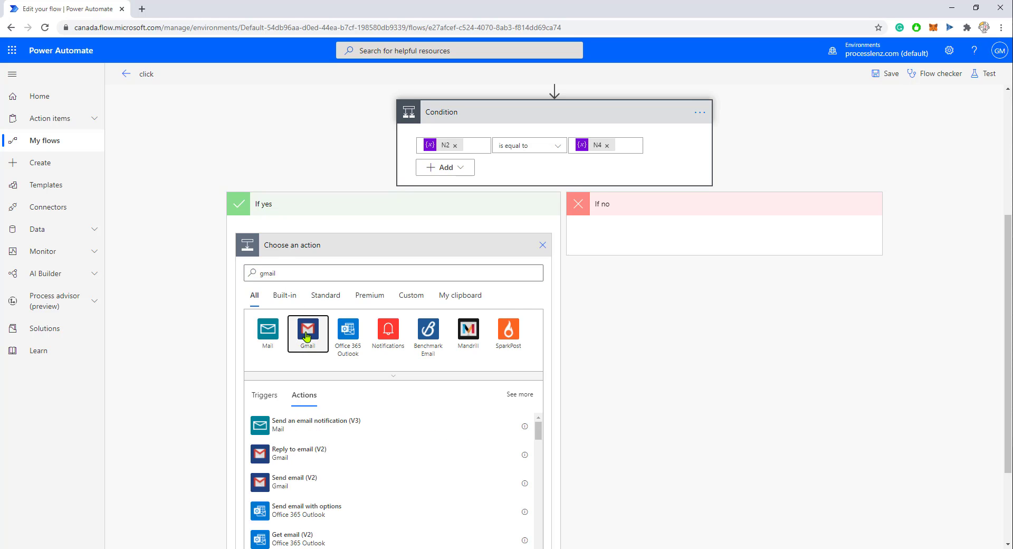
pyautogui.click(307, 334)
pyautogui.click(304, 358)
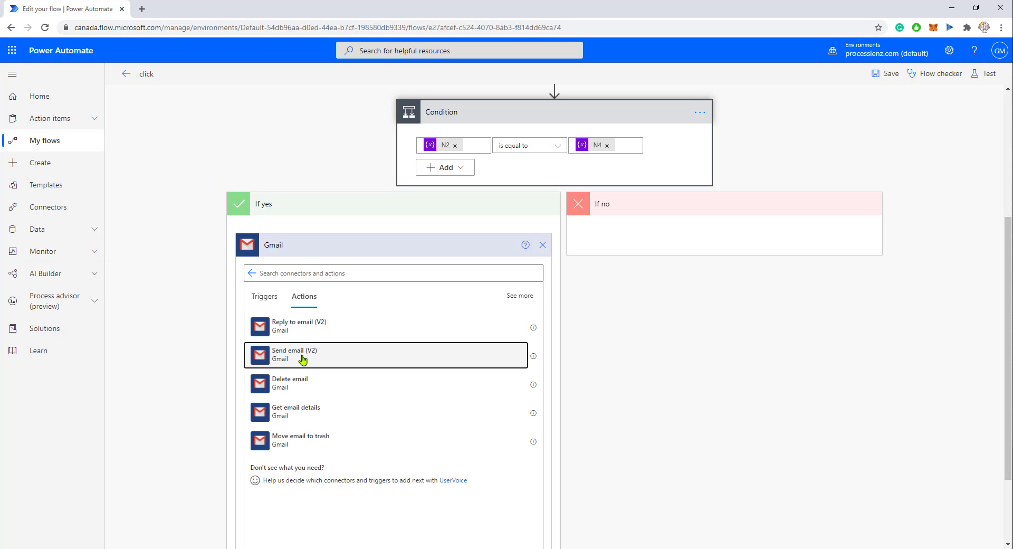
# - Address the email to the suggested contact and set its subject to TRUE
pyautogui.click(347, 274)
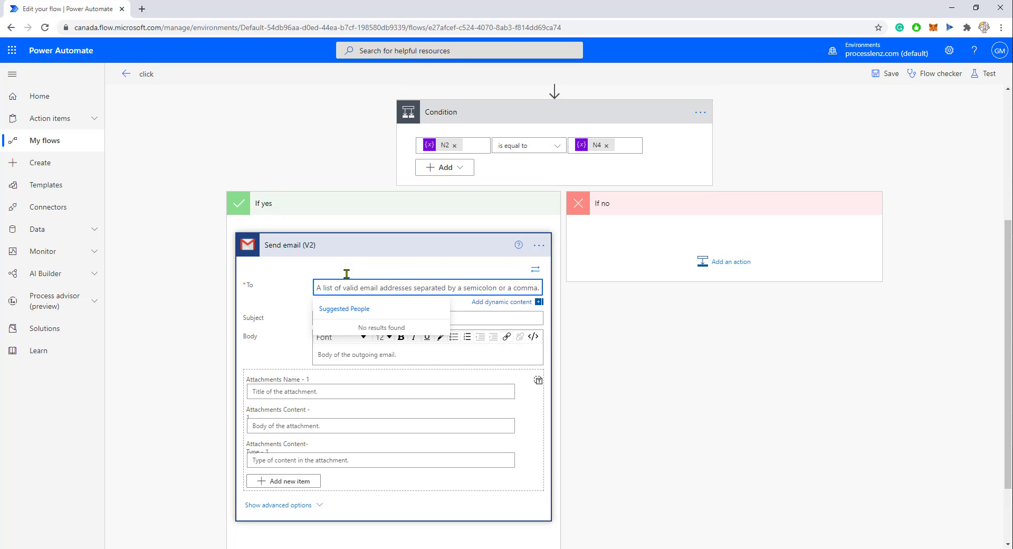
pyautogui.write('greg')
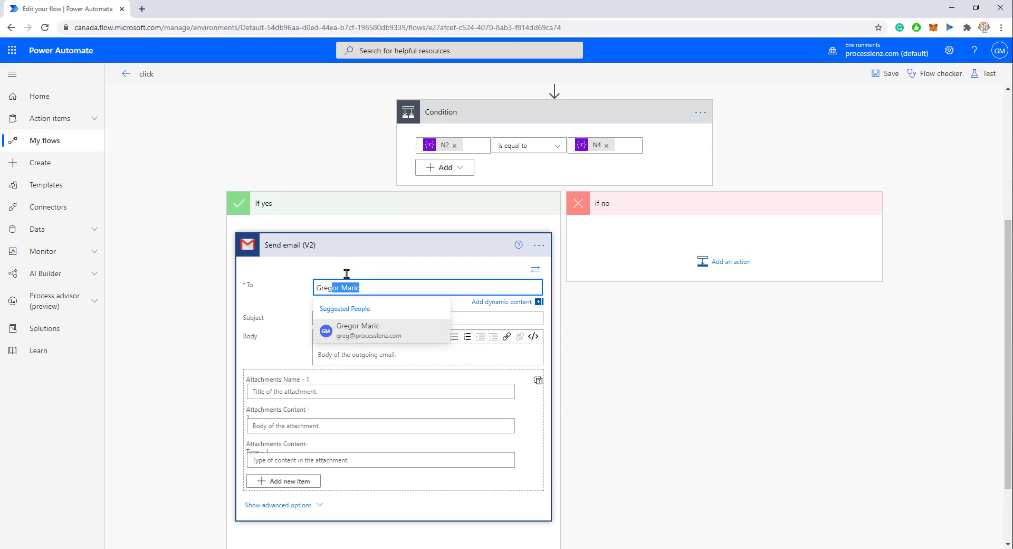
pyautogui.click(370, 338)
pyautogui.click(341, 319)
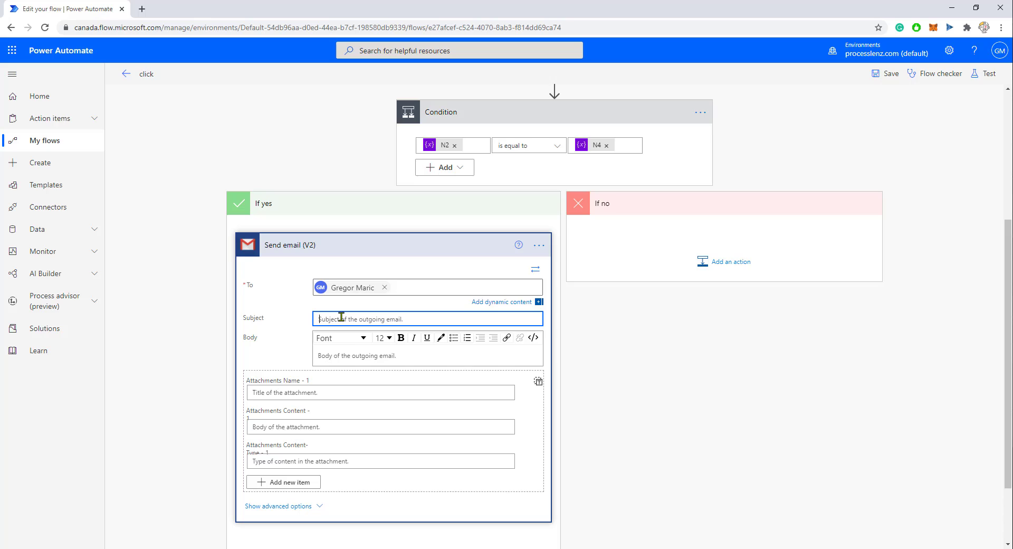
pyautogui.write('TR')
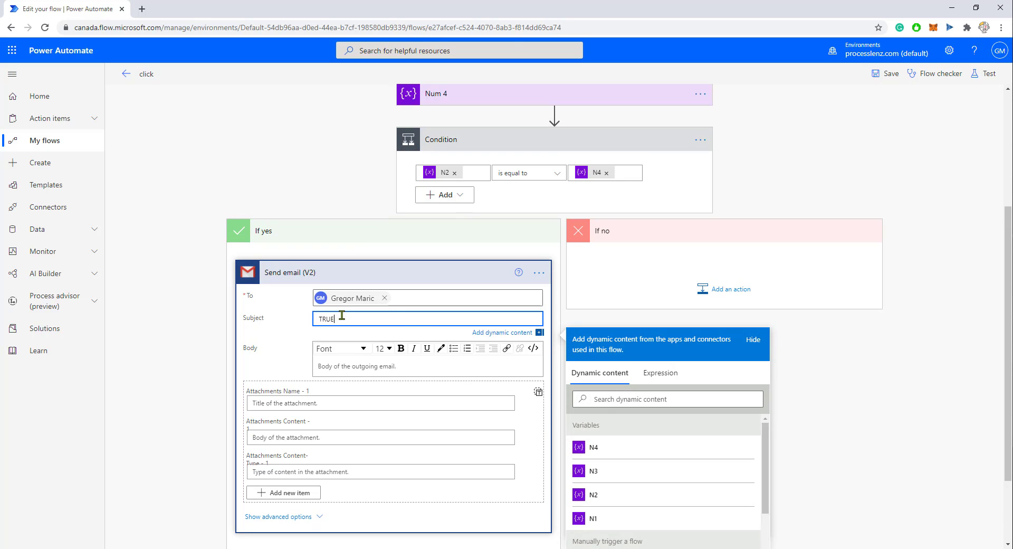
pyautogui.write('UE')
pyautogui.click(647, 399)
# - Add a Gmail Send email (V2) action to the If no branch via a 'SEND EMA' search
pyautogui.click(721, 289)
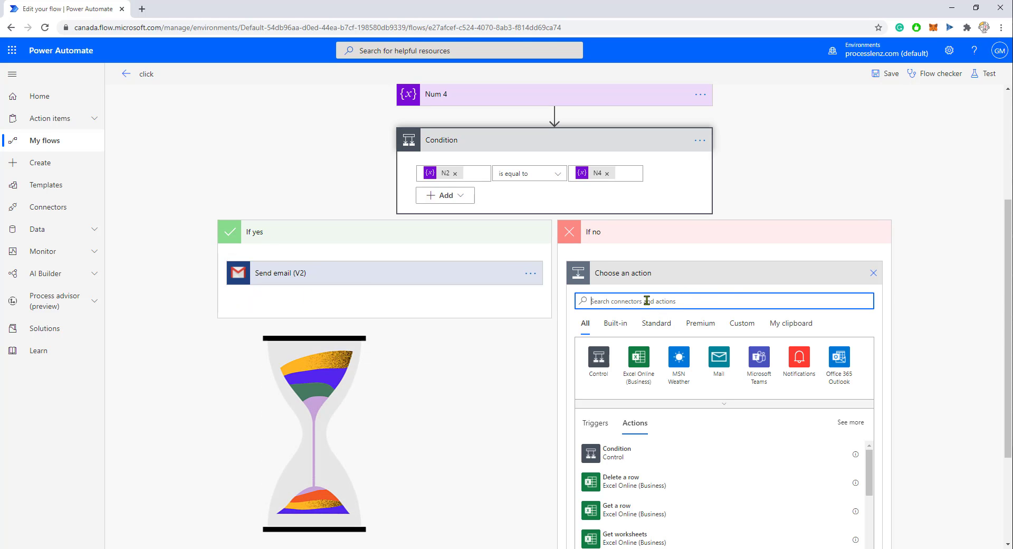
pyautogui.write('SEM')
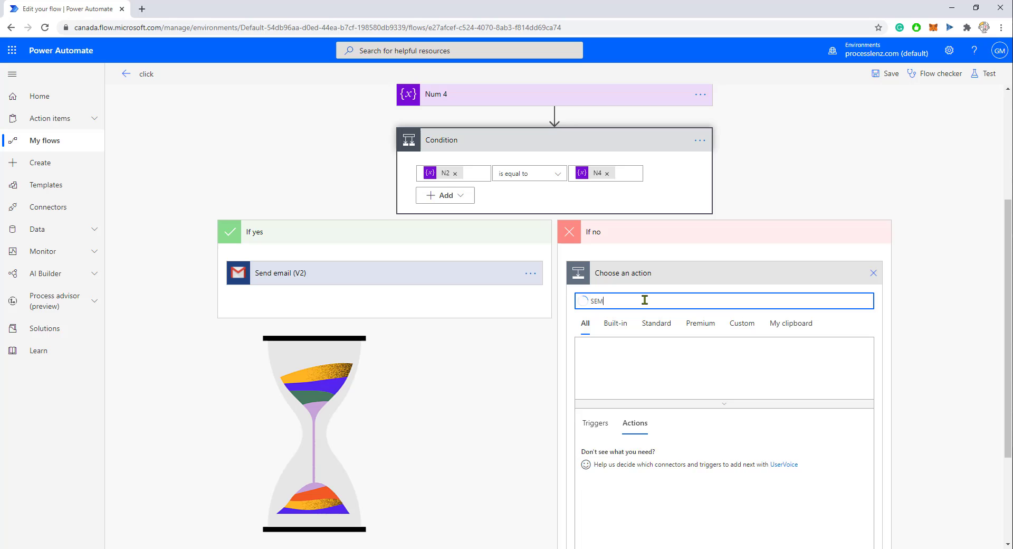
pyautogui.press('BackSpace')
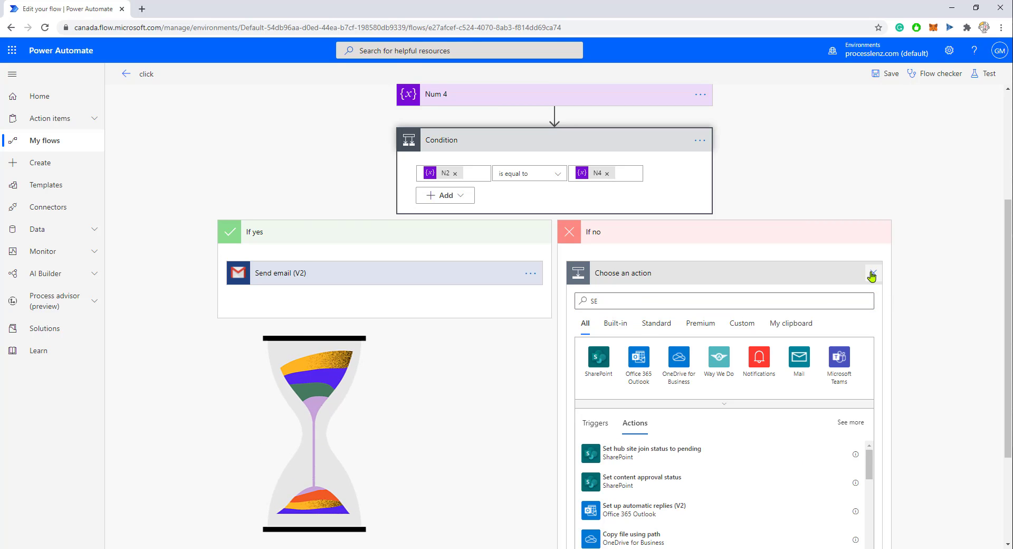
pyautogui.click(872, 273)
pyautogui.click(719, 438)
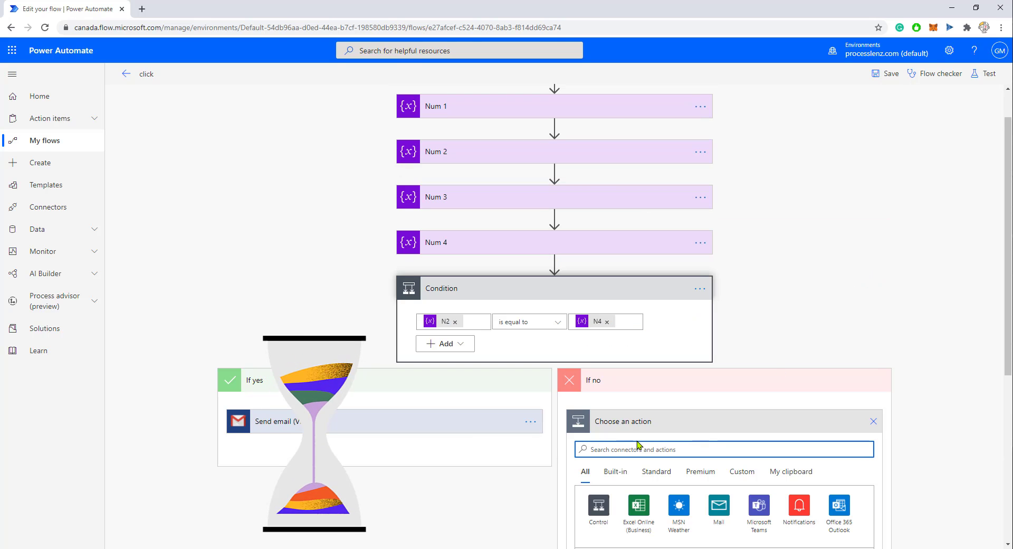
pyautogui.write('SEND EMAIL')
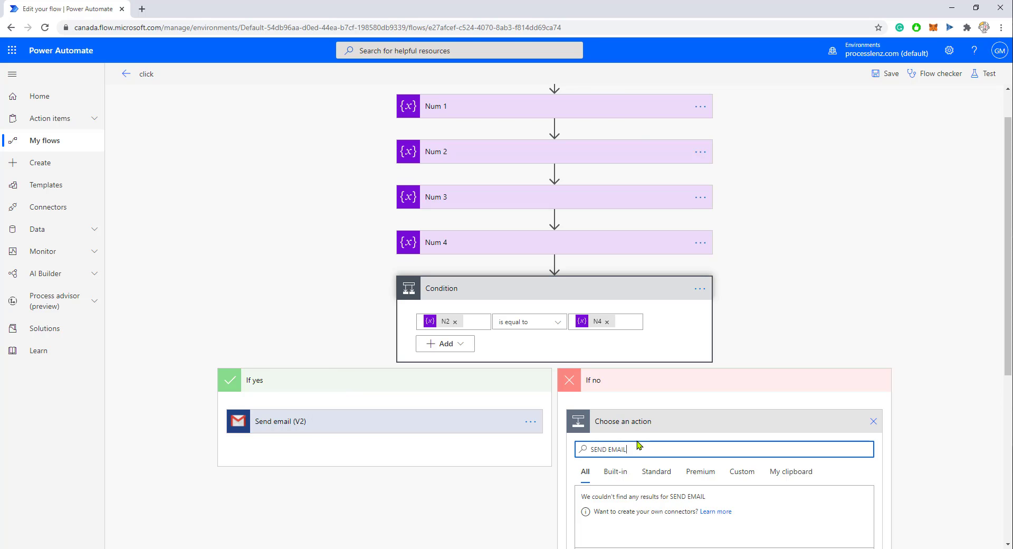
pyautogui.click(730, 509)
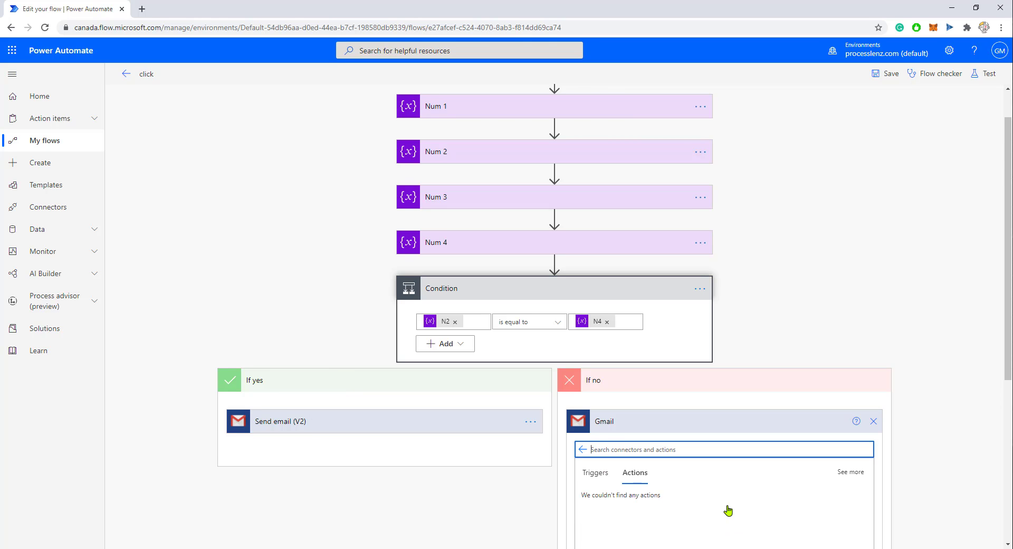
pyautogui.scroll(-2, 687, 486)
pyautogui.click(641, 434)
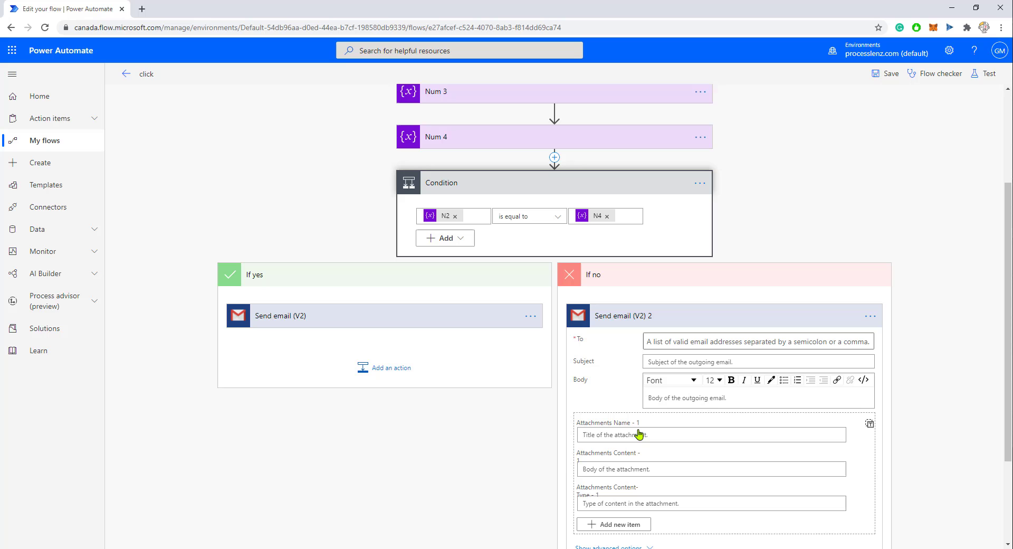
# - Address the If no email to the same contact and give it the subject False
pyautogui.click(694, 341)
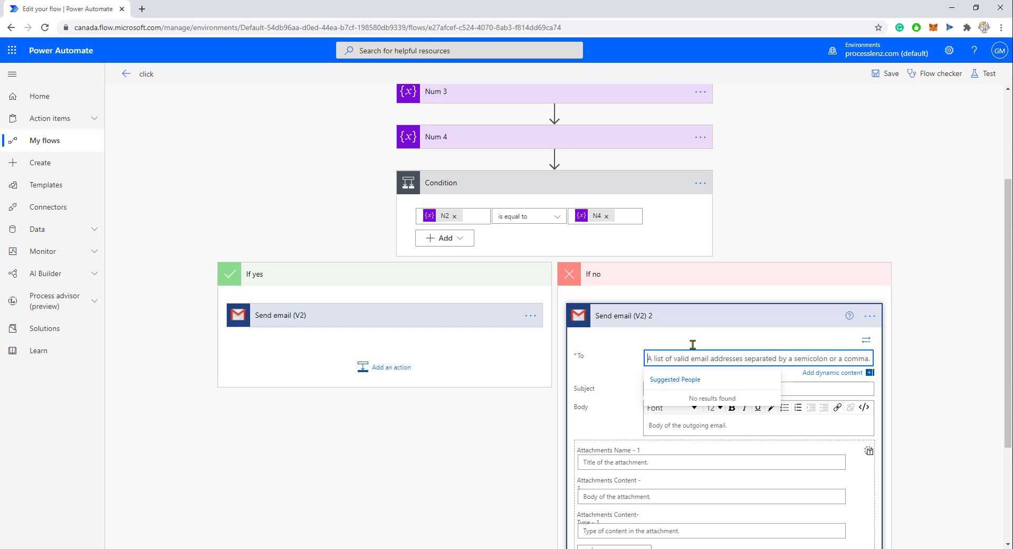
pyautogui.write('GREG')
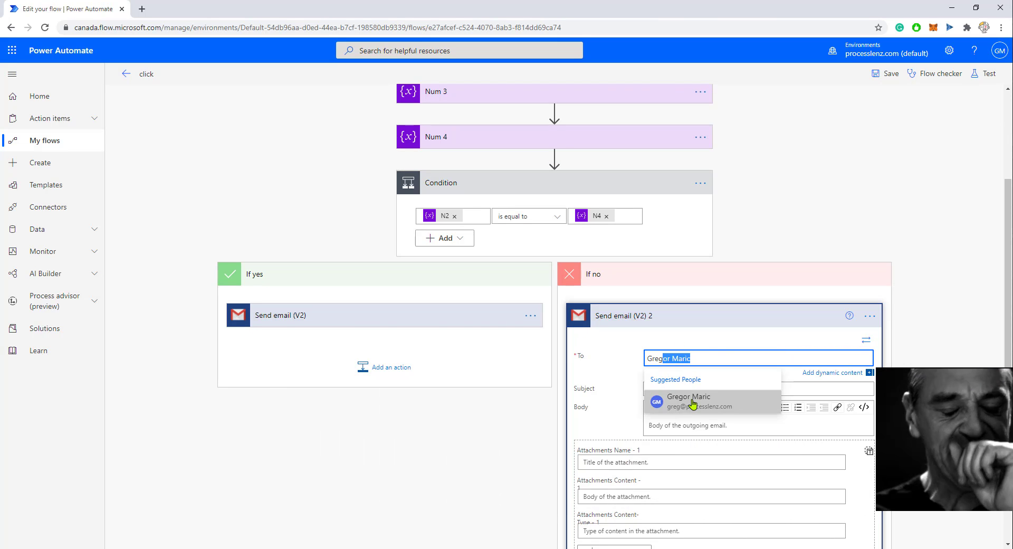
pyautogui.click(691, 400)
pyautogui.click(670, 389)
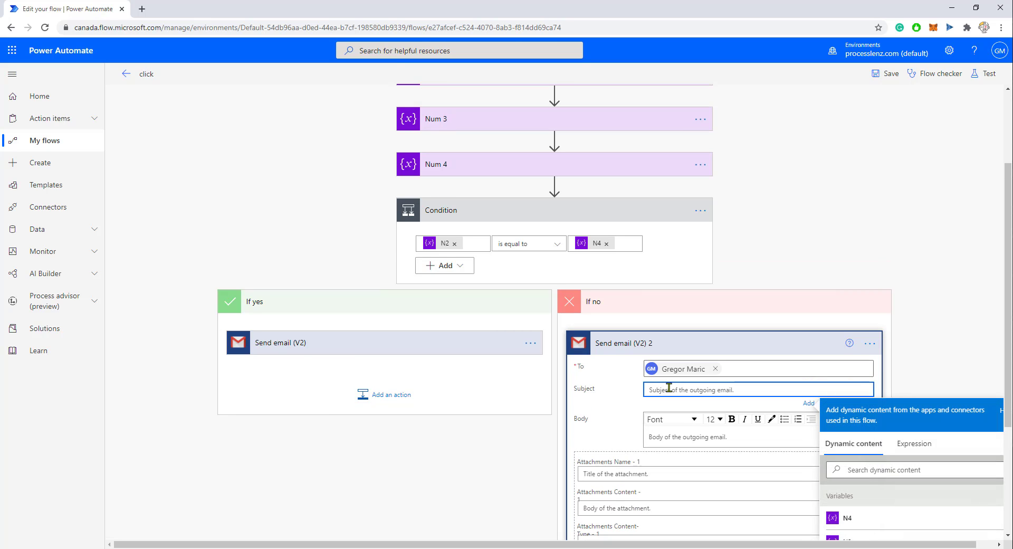
pyautogui.write('fALSE')
pyautogui.moveTo(669, 388); pyautogui.dragTo(648, 389)
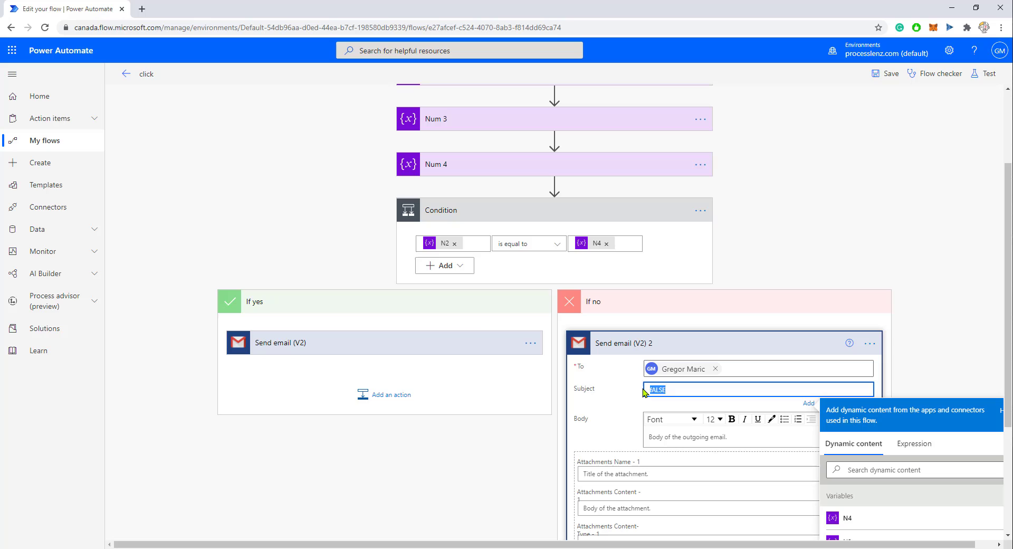
pyautogui.write('False')
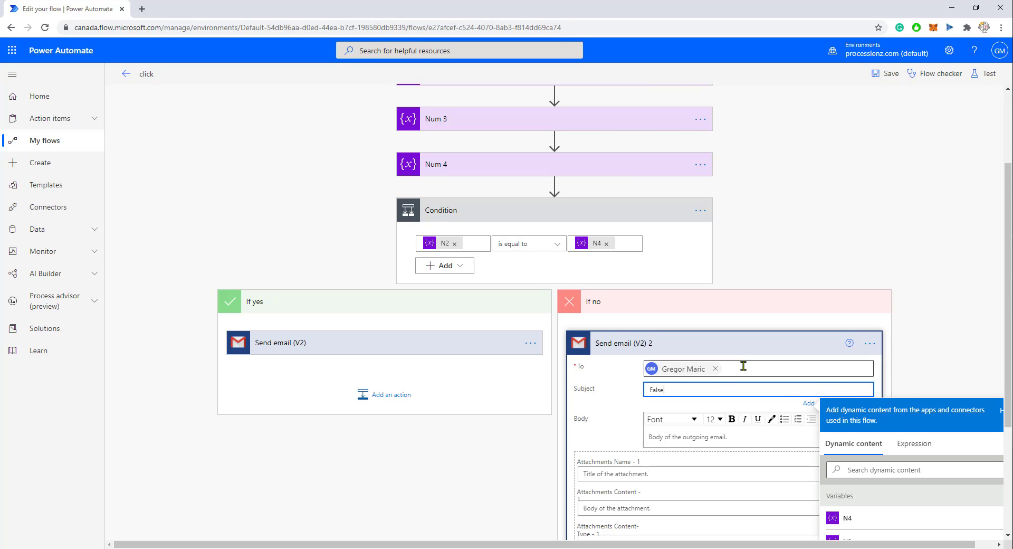
pyautogui.scroll(-2, 744, 359)
pyautogui.click(942, 215)
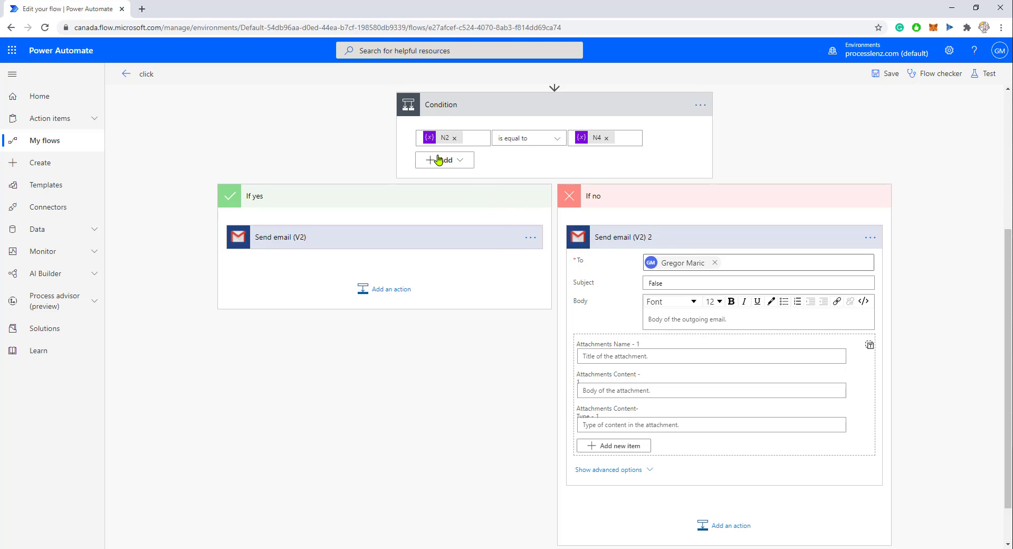
pyautogui.scroll(5, 438, 159)
# - Confirm Num 2 holds 3 and Num 4 holds 6, then save the click flow
pyautogui.click(468, 198)
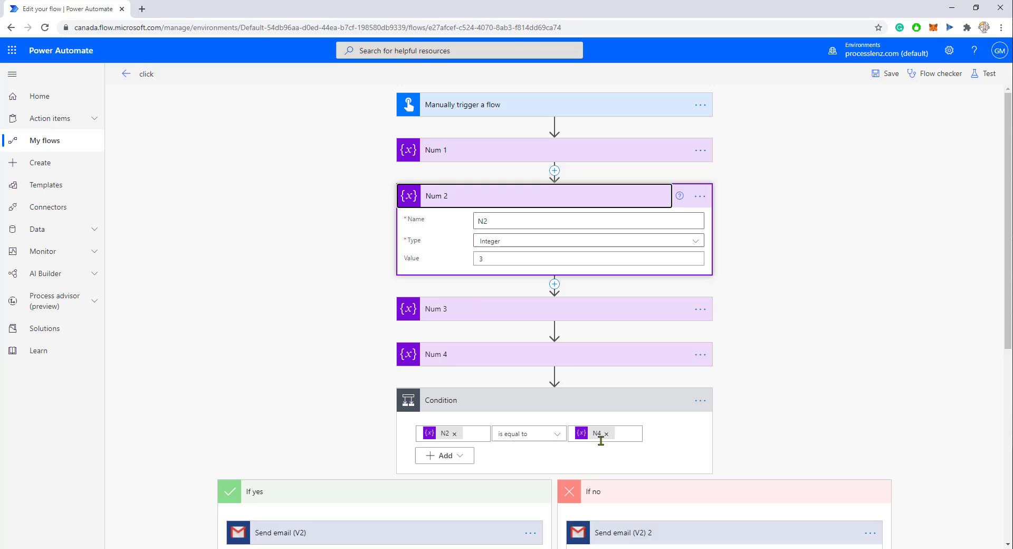
pyautogui.click(475, 354)
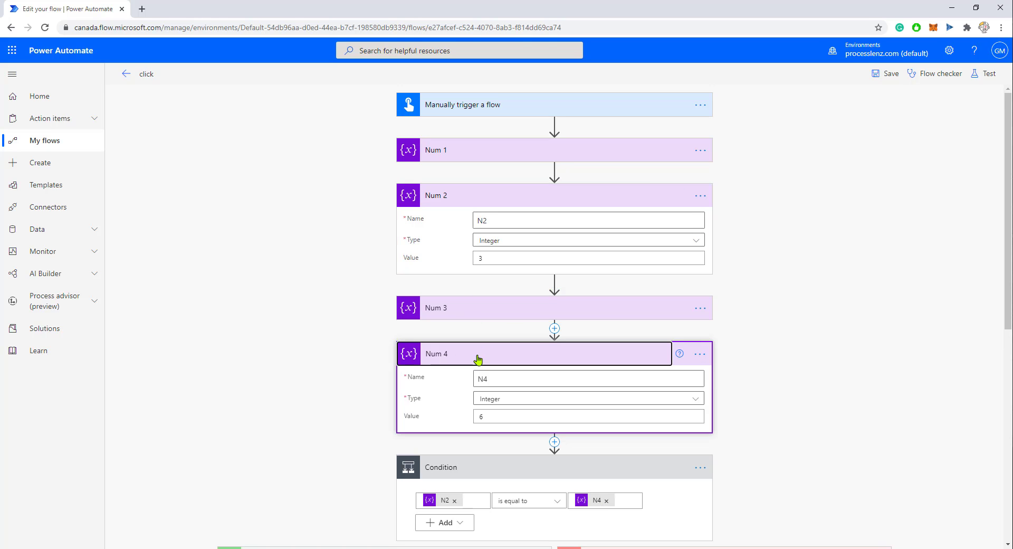
pyautogui.scroll(-2, 506, 333)
pyautogui.scroll(2, 491, 306)
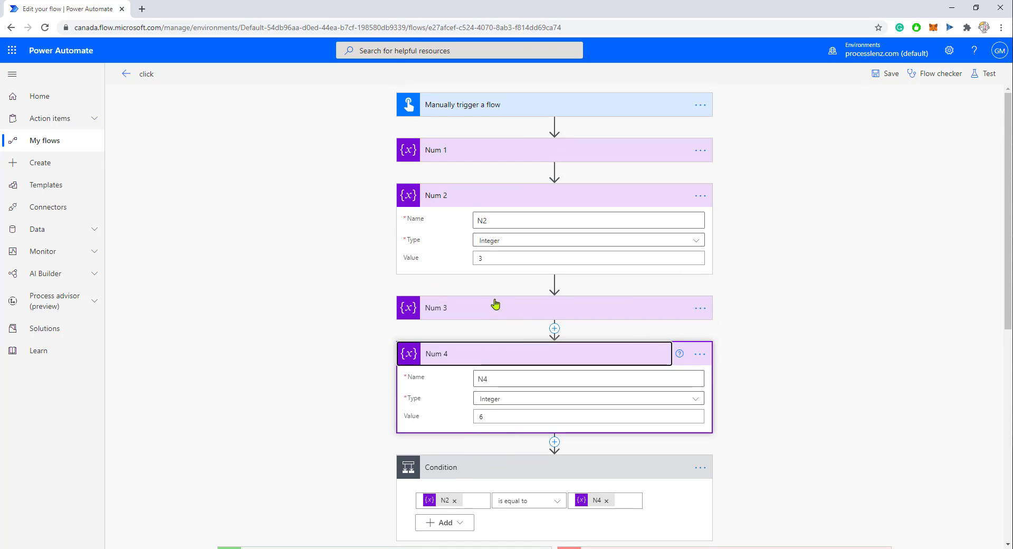
pyautogui.scroll(-2, 502, 317)
pyautogui.scroll(-2, 528, 353)
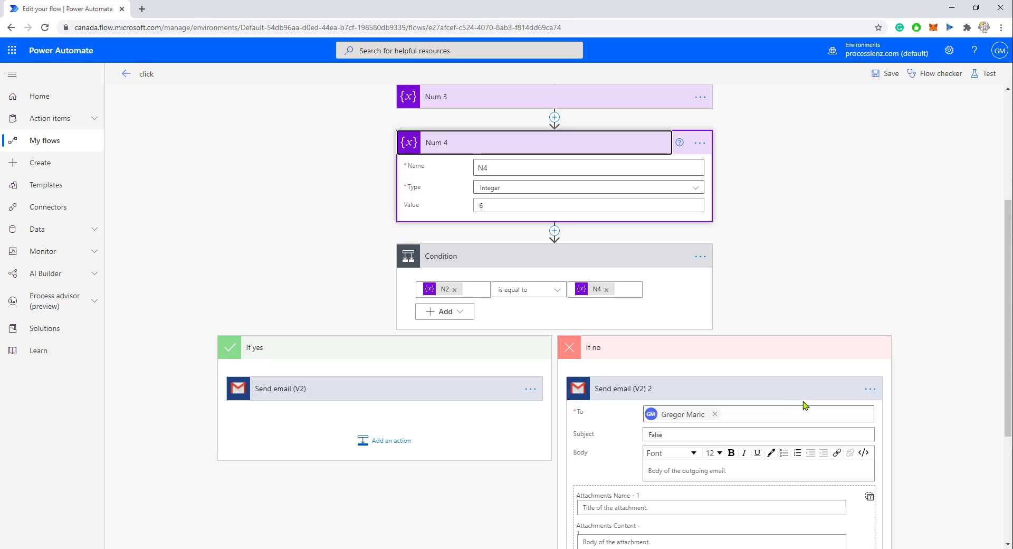
pyautogui.click(887, 74)
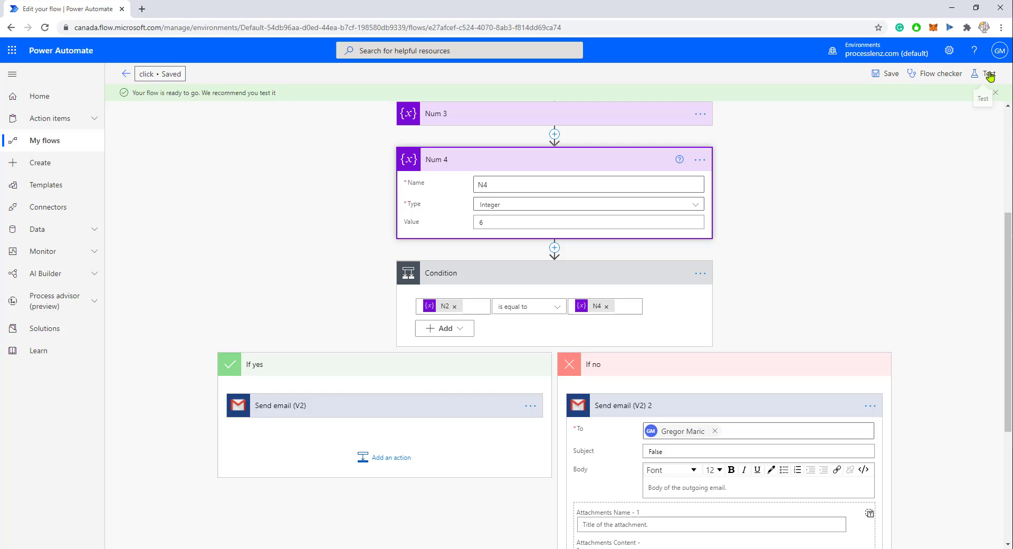
# - Run a manual test of the click flow and view its successful run results
pyautogui.click(990, 76)
pyautogui.click(869, 104)
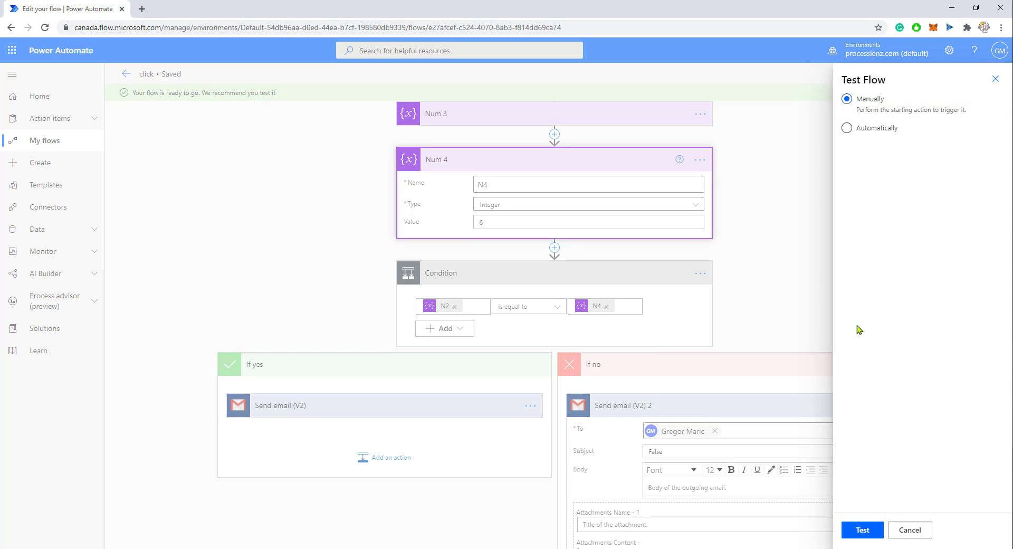
pyautogui.click(863, 530)
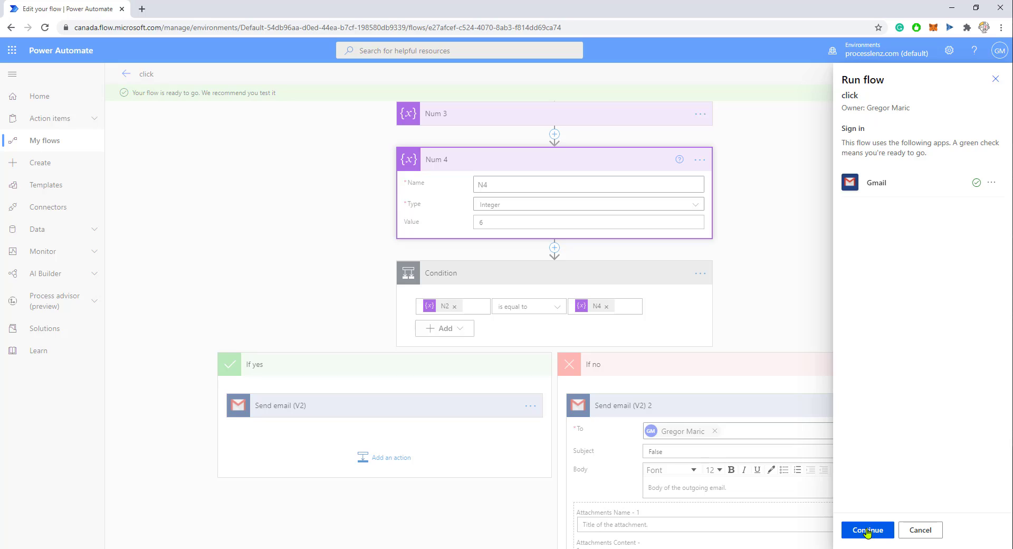
pyautogui.click(866, 530)
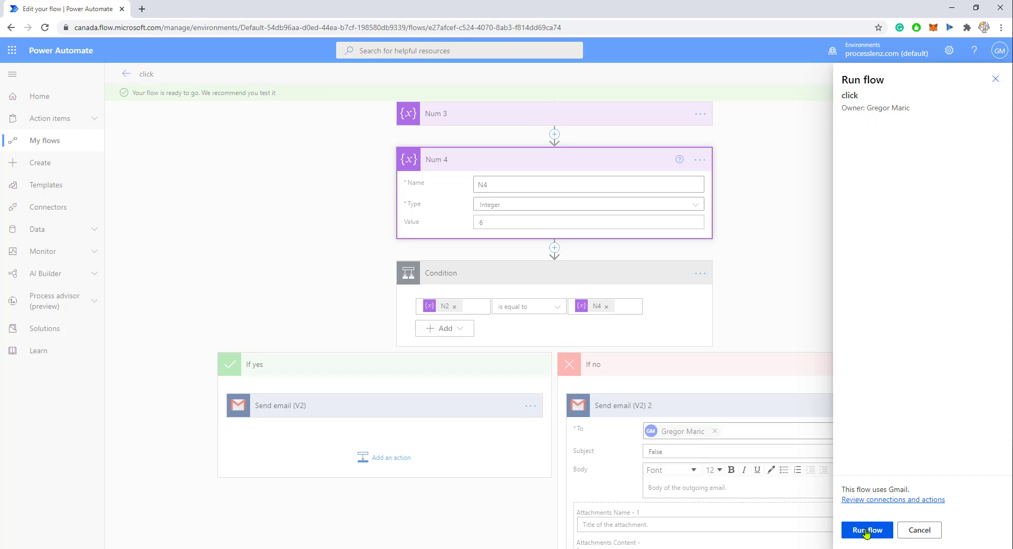
pyautogui.click(866, 531)
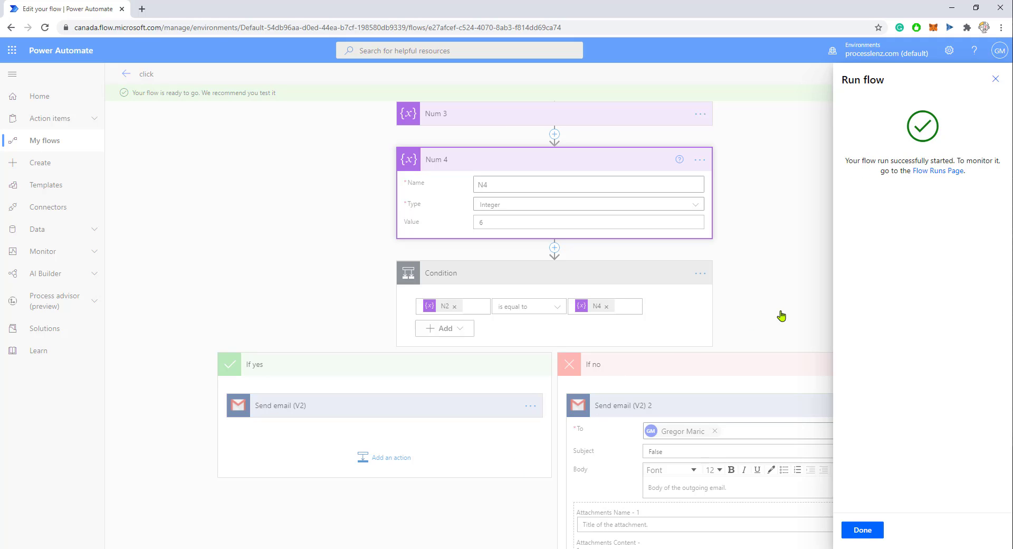
pyautogui.click(864, 530)
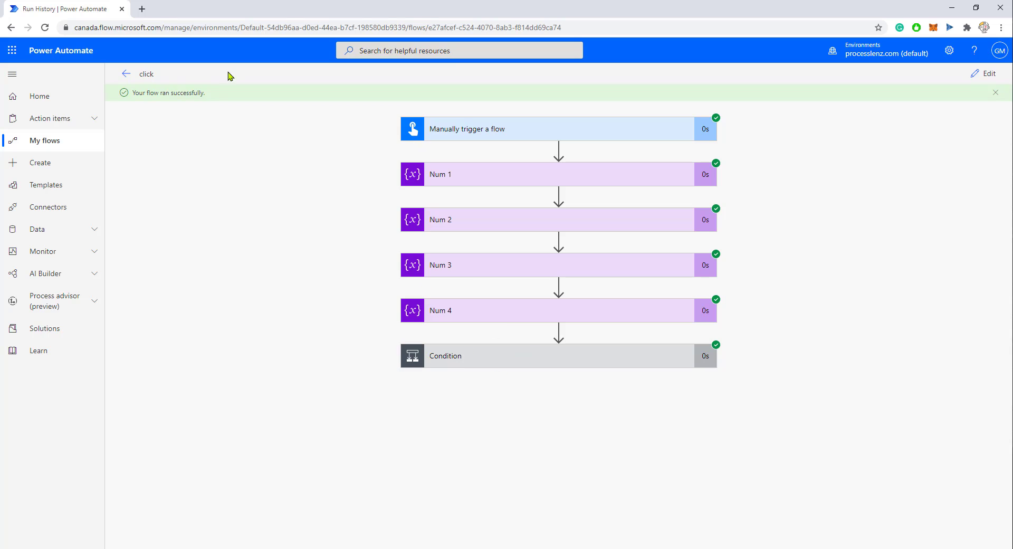
# - Open gmail.com in a new tab to see the flow's False email
pyautogui.click(149, 8)
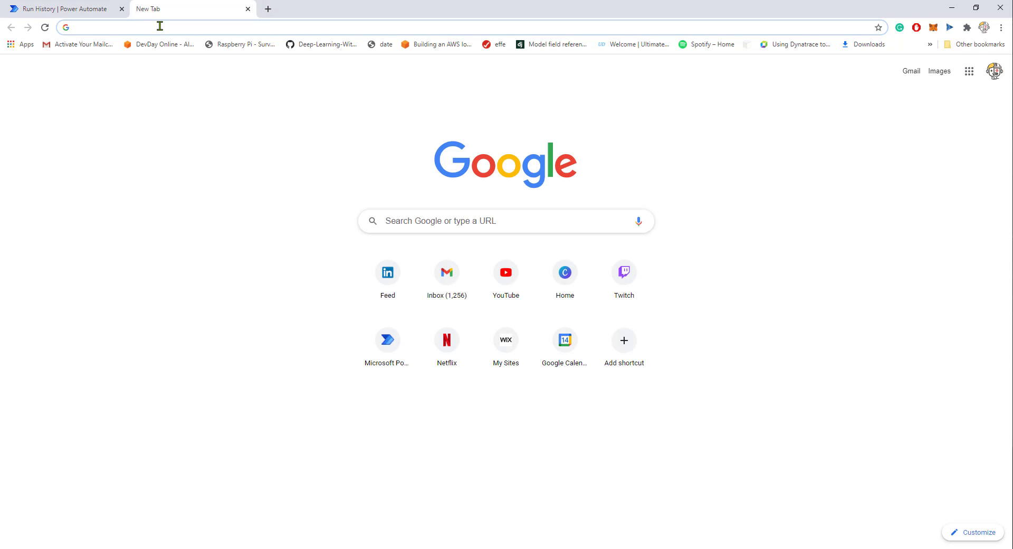
pyautogui.write('gma')
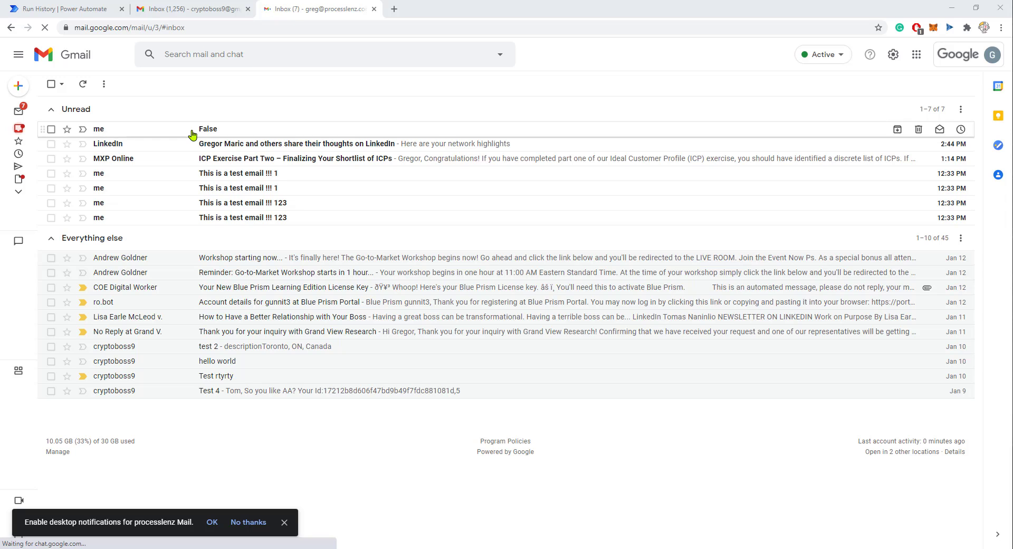
# - Check in the run history that the Condition evaluated false, then reopen the flow editor
pyautogui.click(59, 9)
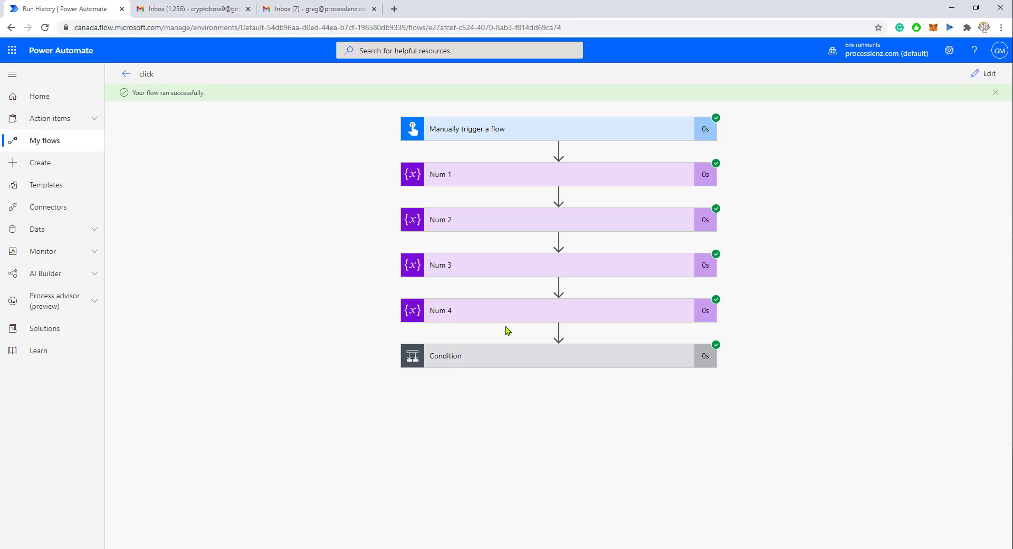
pyautogui.click(515, 357)
pyautogui.scroll(-1, 499, 280)
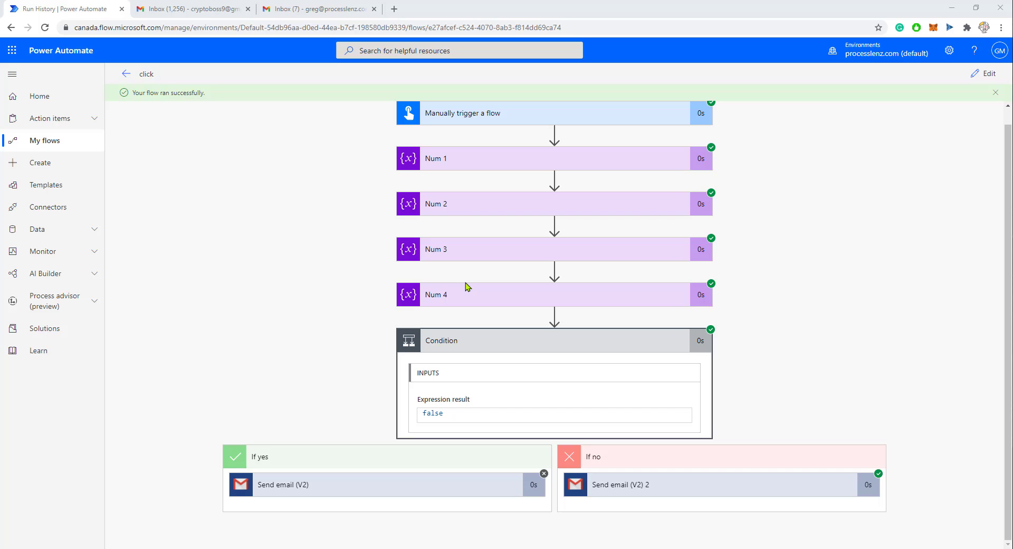
pyautogui.click(985, 73)
pyautogui.scroll(-2, 691, 227)
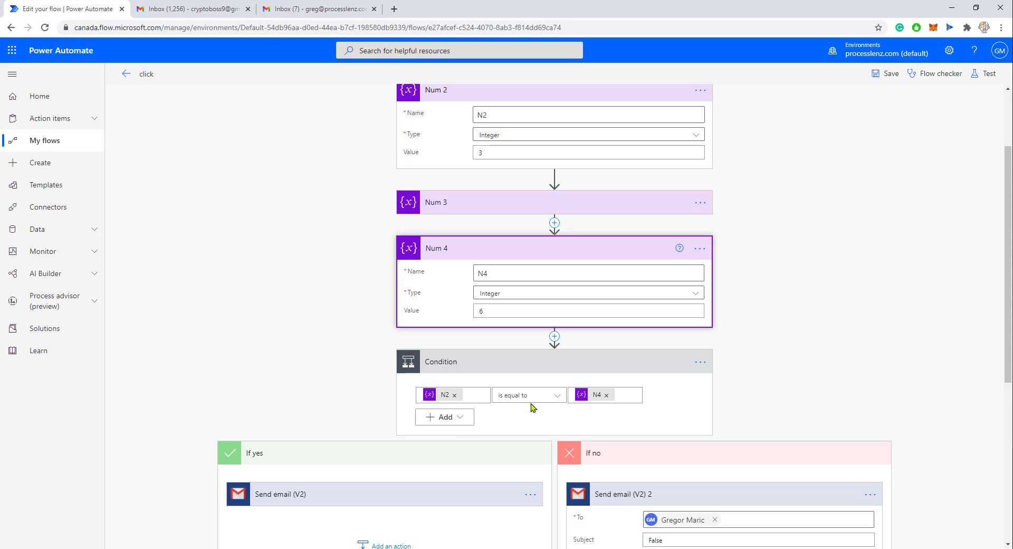
# - Check the Expression tab for the first operand, then bring up the condition's Add menu
pyautogui.click(460, 402)
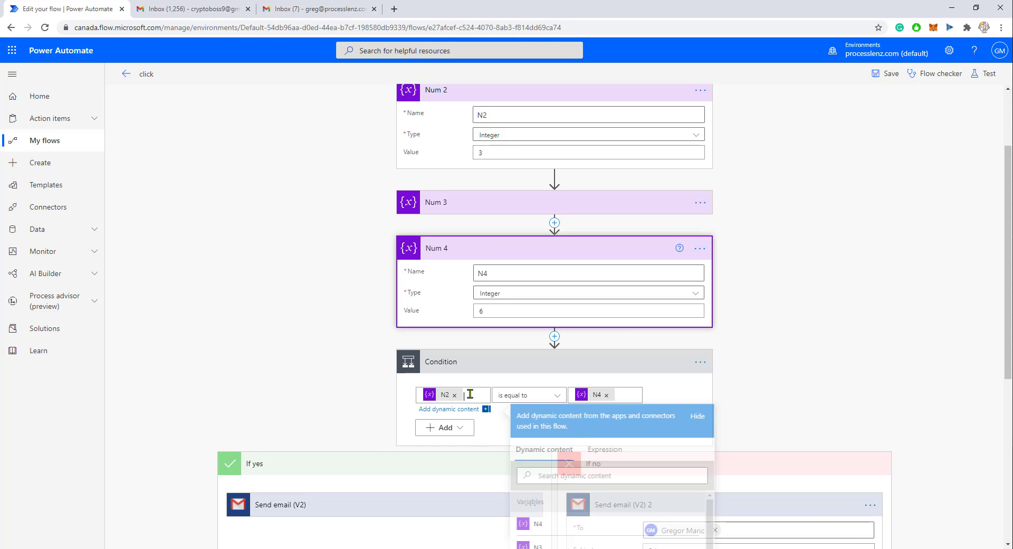
pyautogui.click(614, 457)
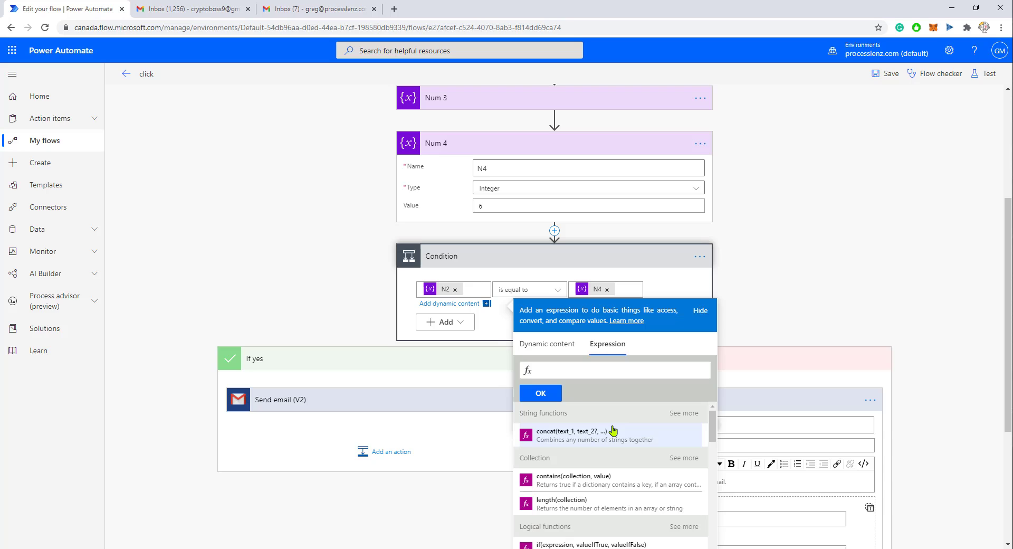
pyautogui.click(480, 326)
pyautogui.click(452, 315)
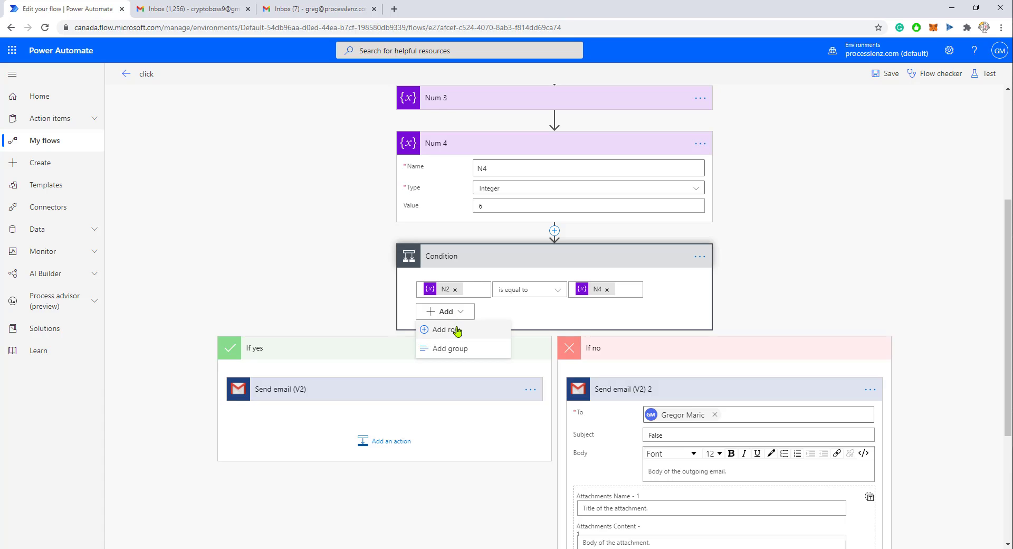
# - Add a second condition row testing N1 is equal to N3
pyautogui.click(457, 331)
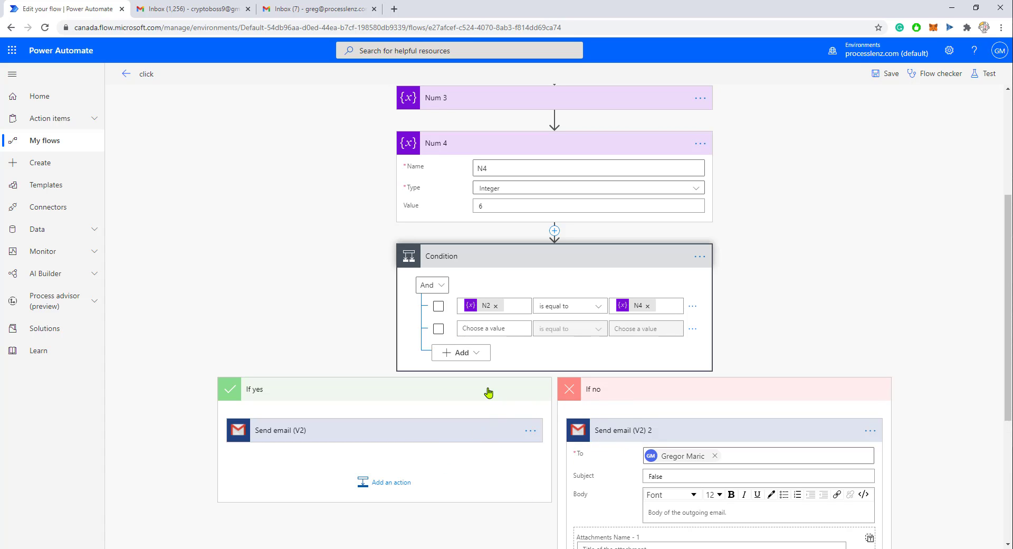
pyautogui.click(519, 327)
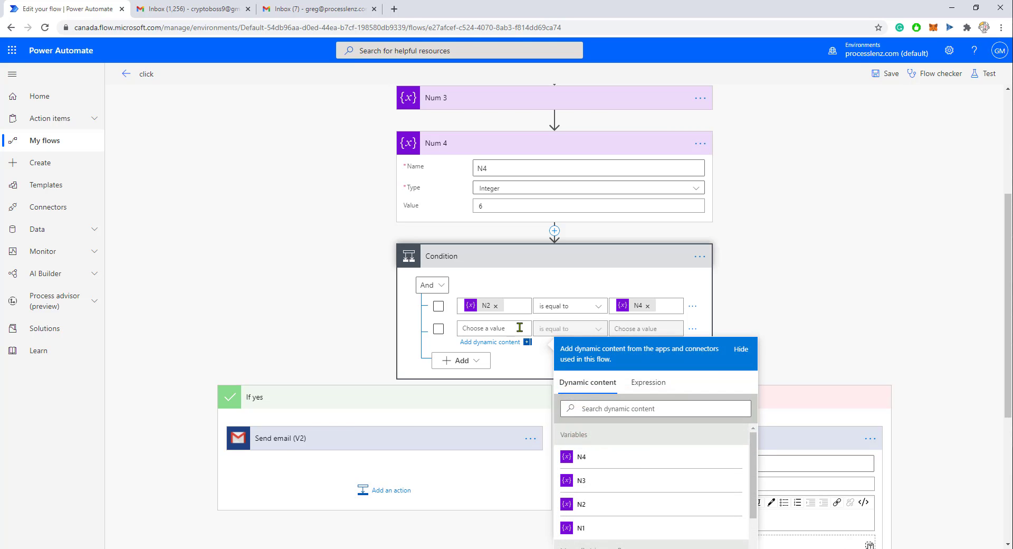
pyautogui.scroll(-3, 612, 465)
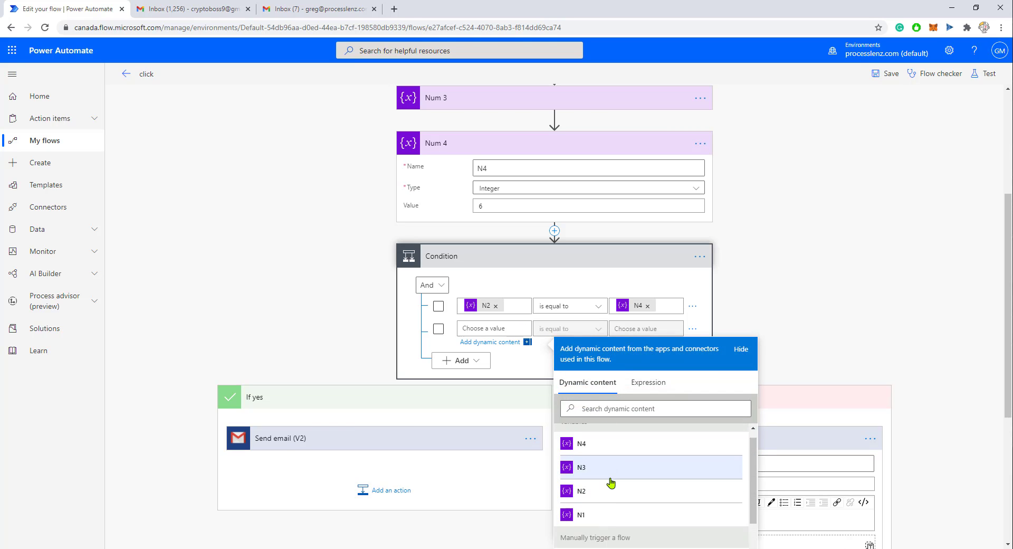
pyautogui.scroll(3, 617, 473)
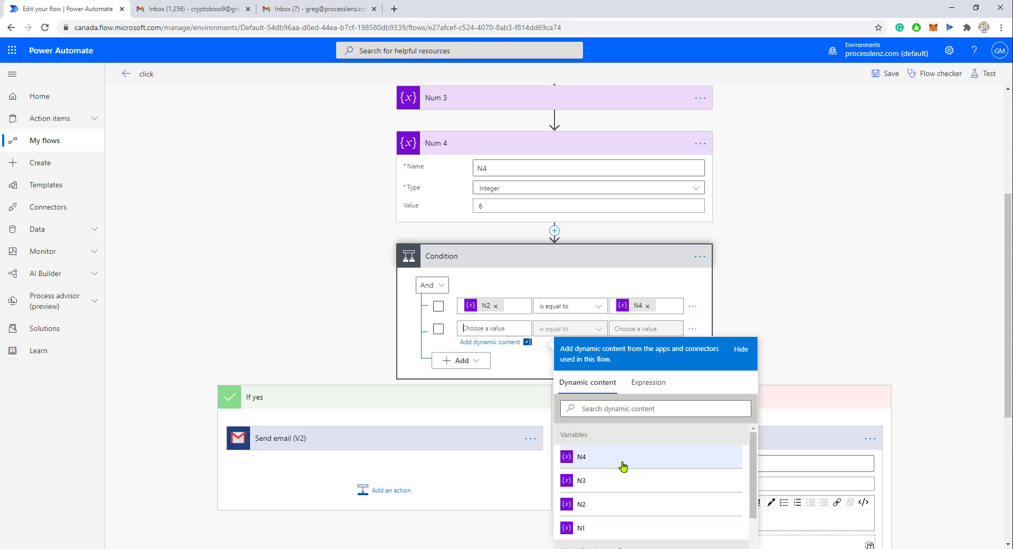
pyautogui.click(622, 528)
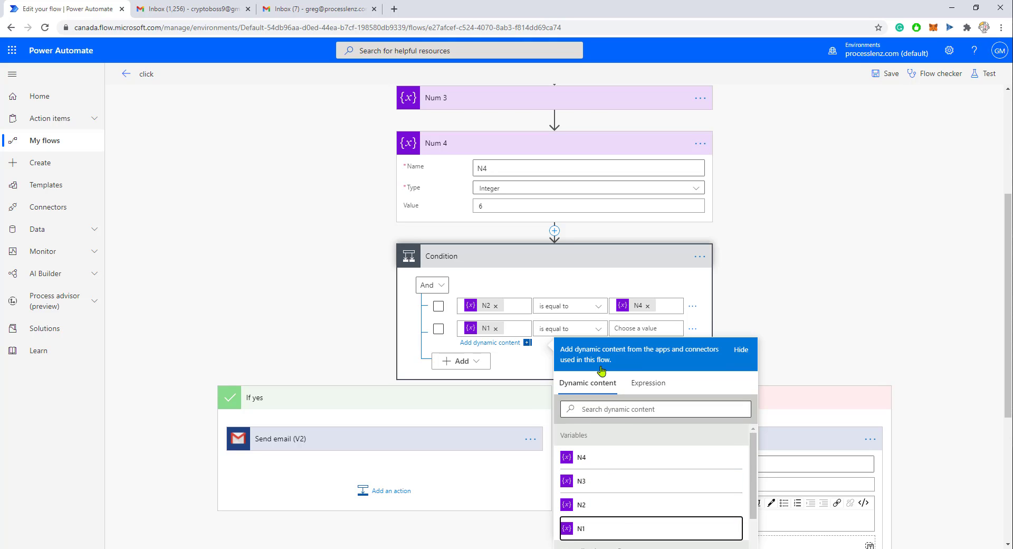
pyautogui.click(642, 328)
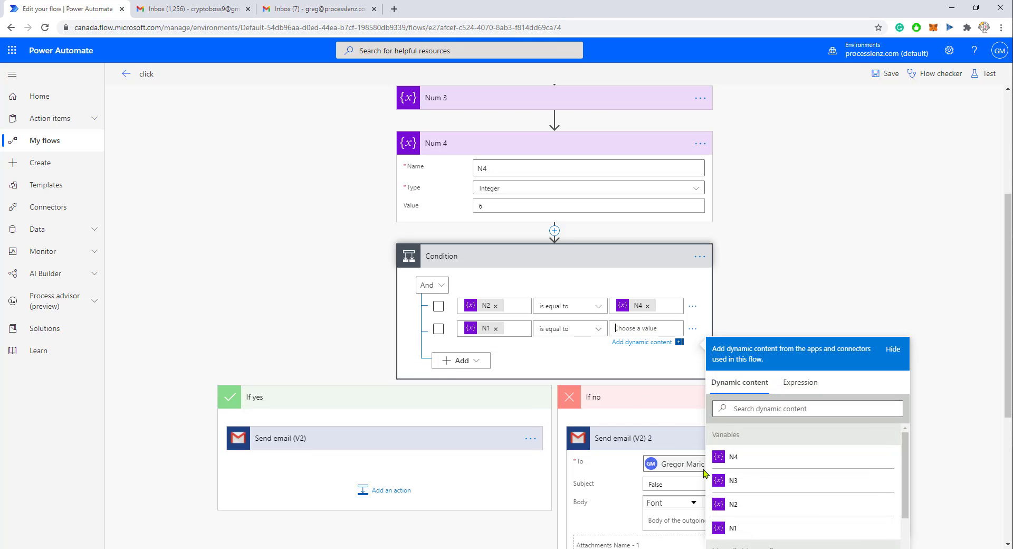
pyautogui.click(771, 481)
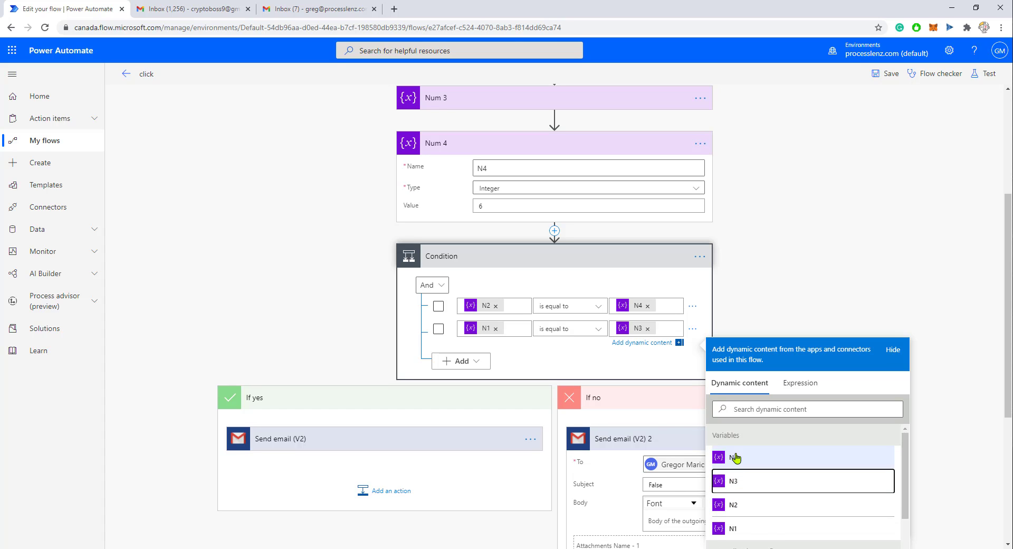
pyautogui.click(572, 368)
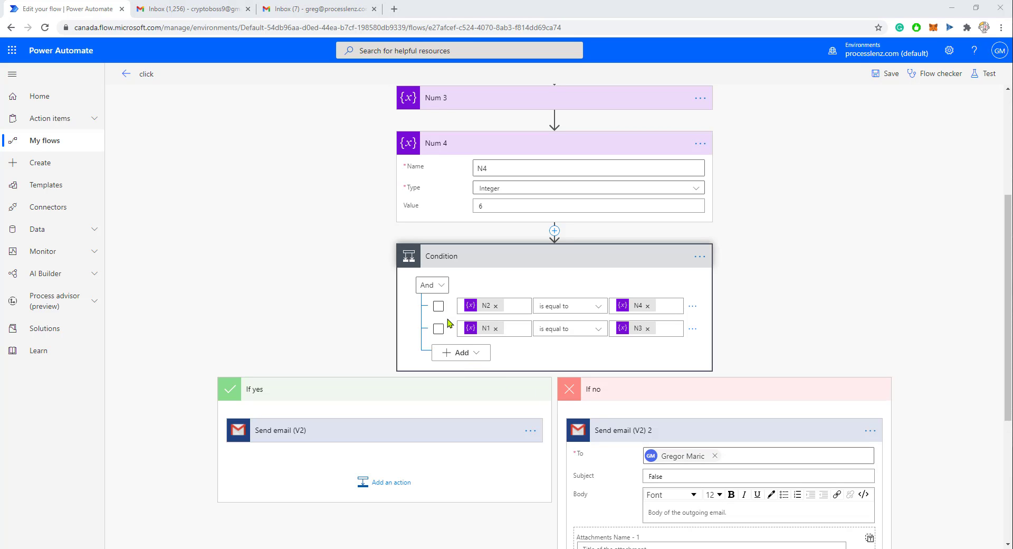
# - Switch the condition's row joiner from And to Or, then bring up the Add menu
pyautogui.click(439, 289)
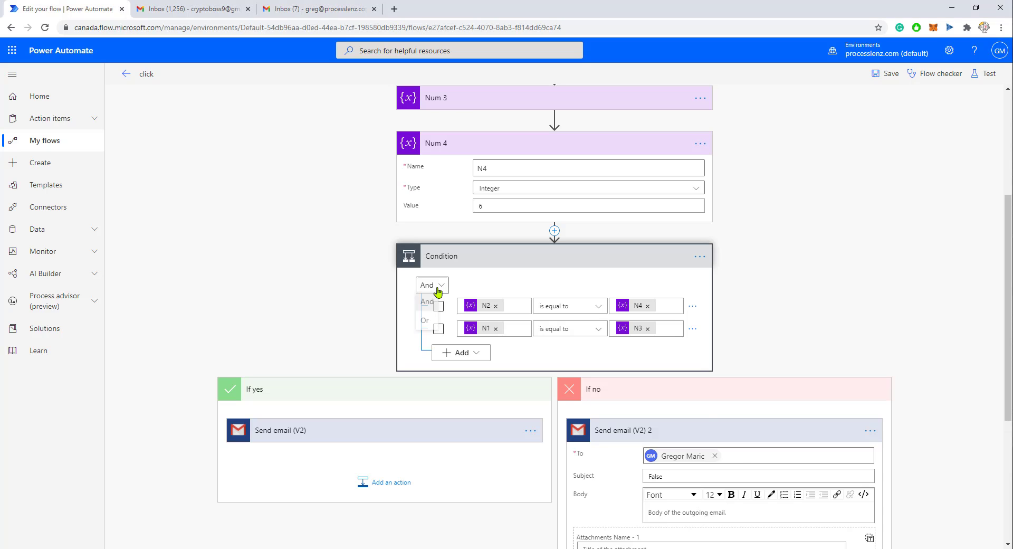
pyautogui.click(427, 323)
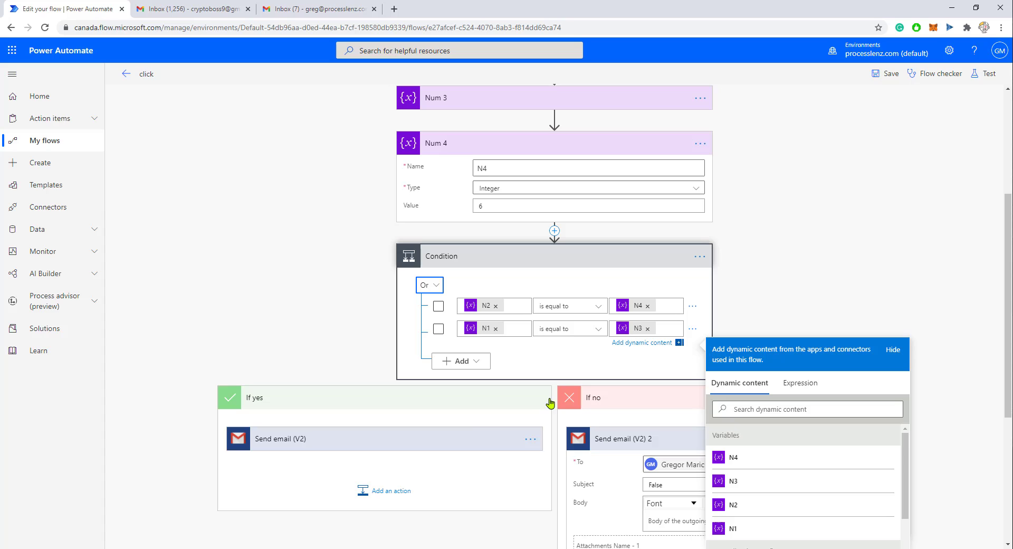
pyautogui.click(792, 303)
pyautogui.click(479, 354)
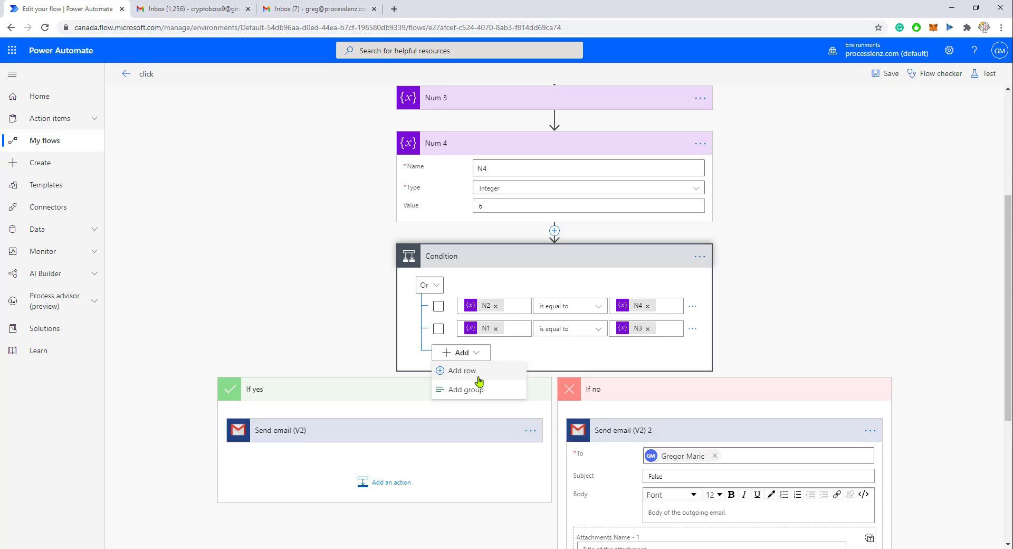
# - Add a nested And group whose row tests N4 is equal to N3
pyautogui.click(479, 389)
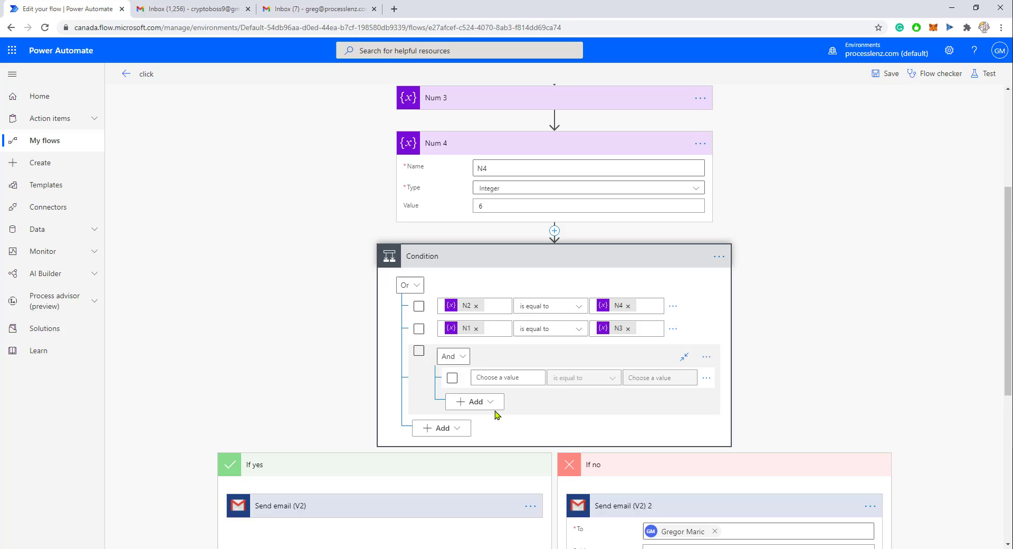
pyautogui.scroll(2, 499, 413)
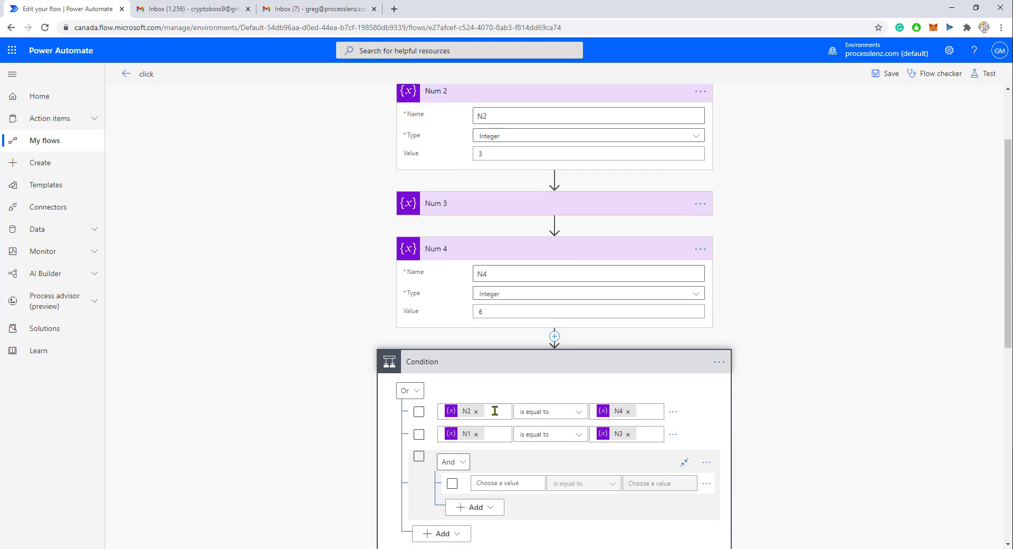
pyautogui.scroll(-2, 495, 412)
pyautogui.click(508, 378)
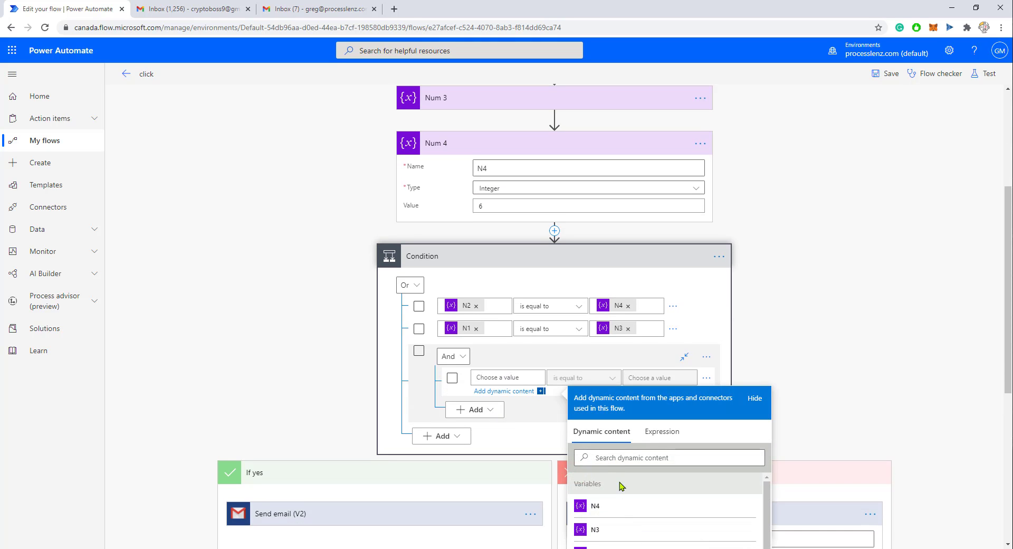
pyautogui.click(623, 506)
pyautogui.click(659, 377)
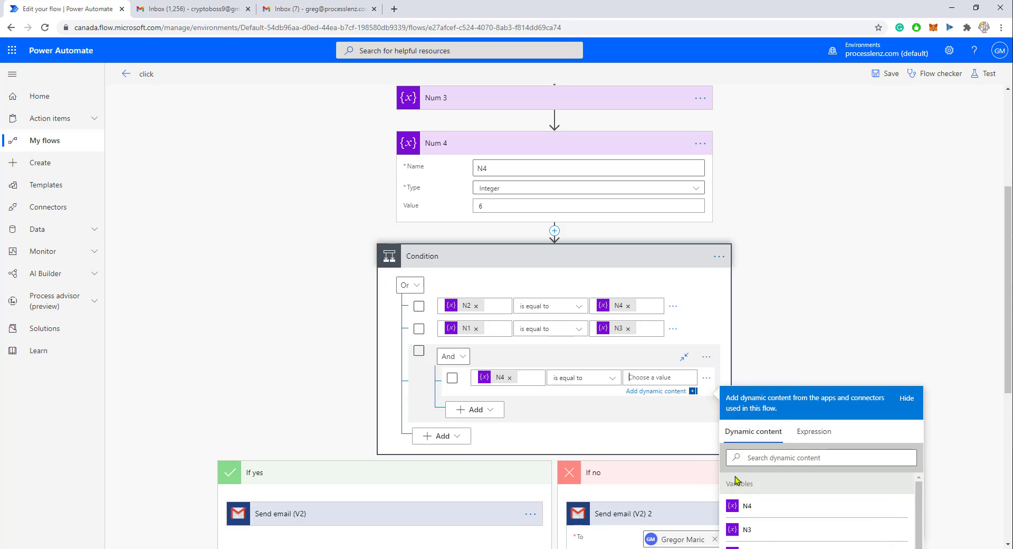
pyautogui.click(747, 530)
pyautogui.click(801, 293)
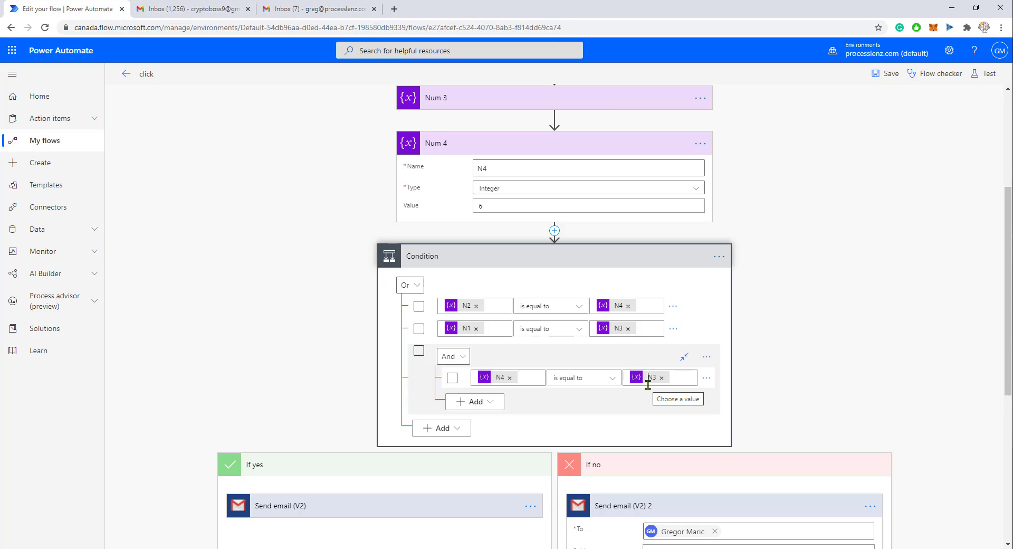
pyautogui.scroll(-5, 778, 310)
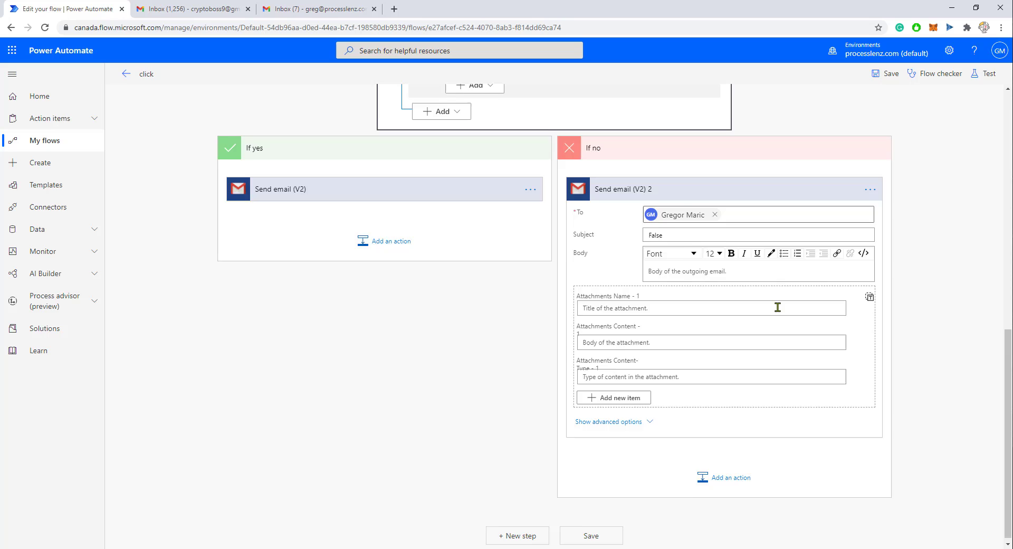
pyautogui.scroll(8, 778, 307)
pyautogui.scroll(-5, 778, 309)
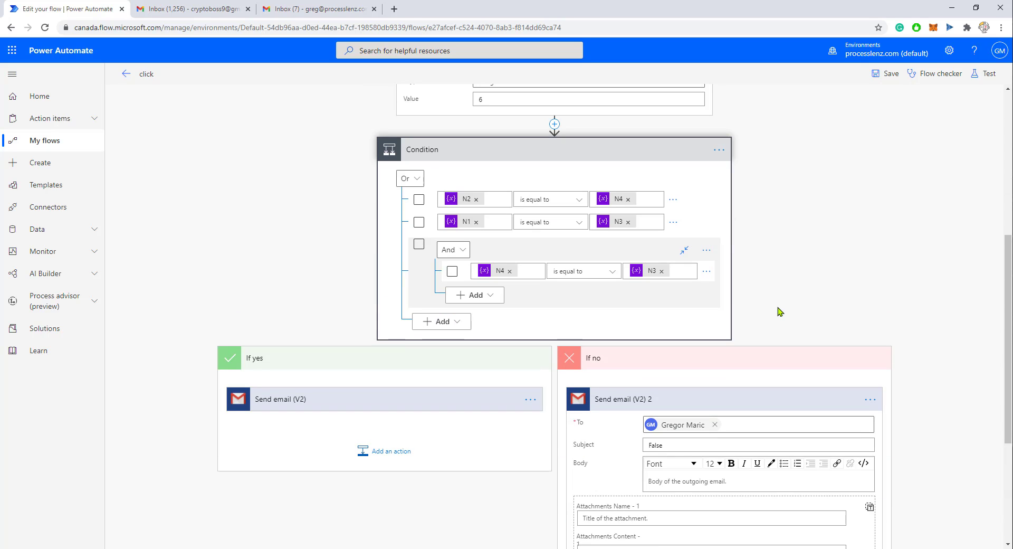